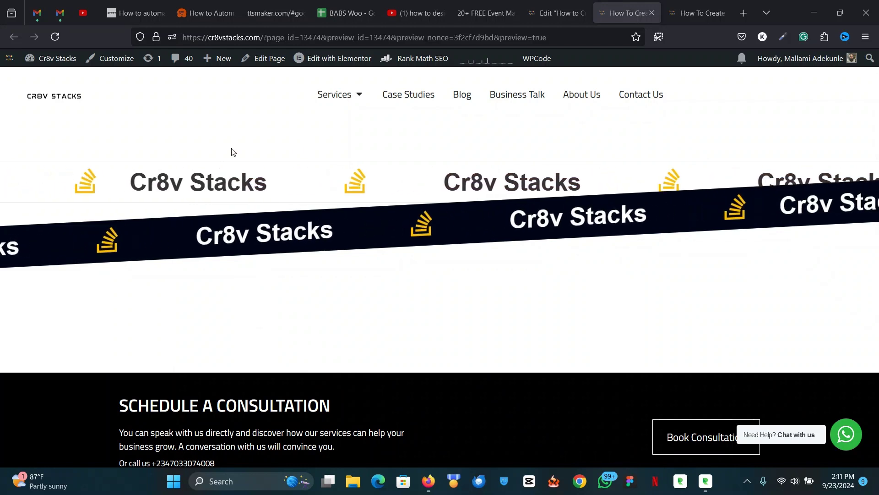
Switch to the Elementor editor of the draft page and delete all existing content from it
left_click(551, 12)
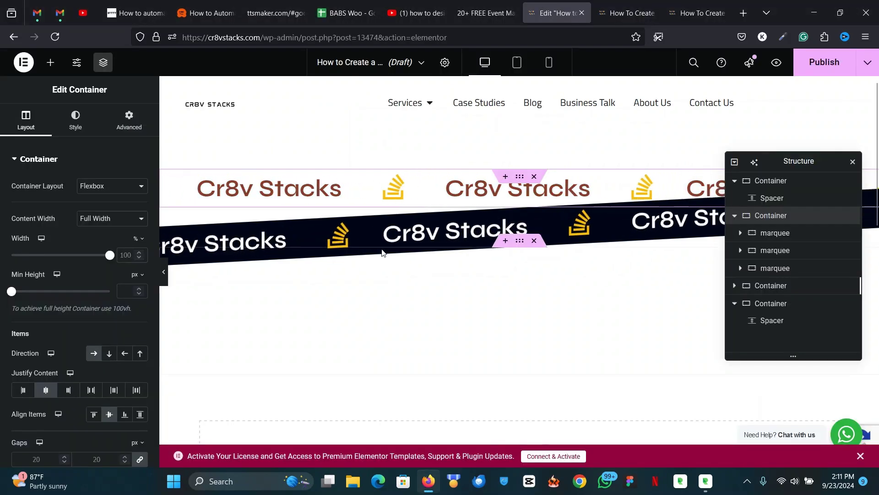
scroll(383, 251, "down", 1)
scroll(383, 253, "up", 1)
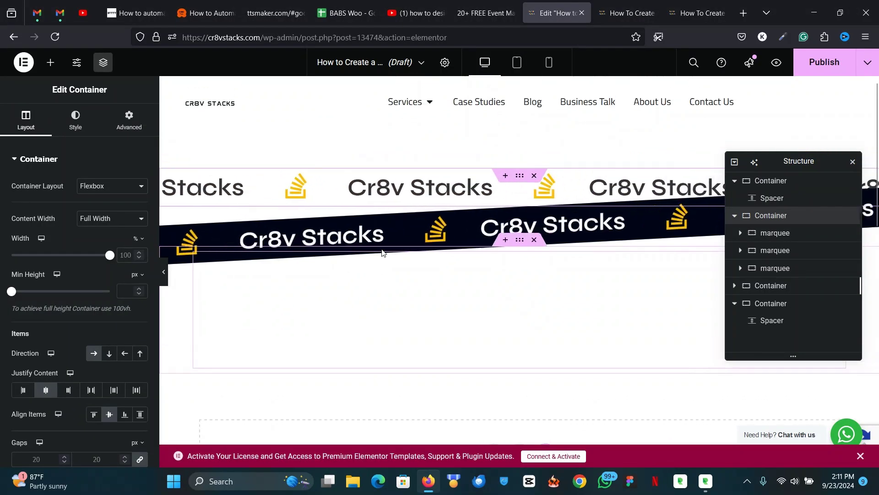
scroll(414, 210, "down", 4)
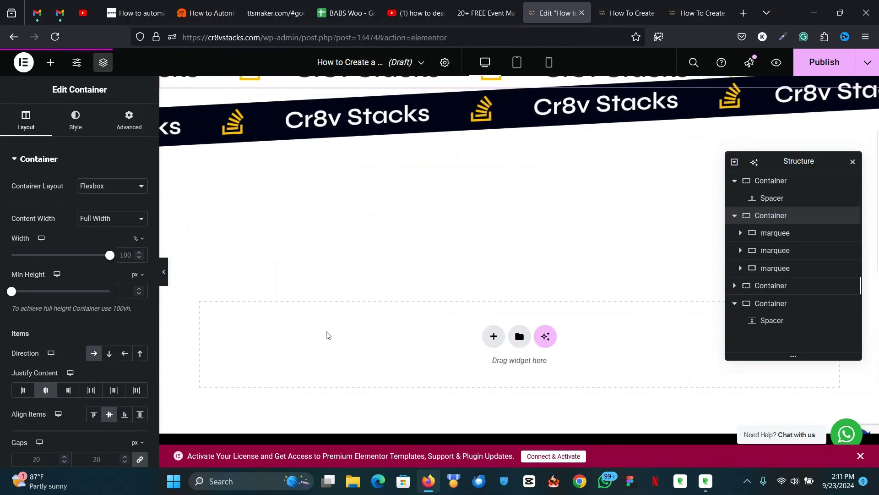
right_click(327, 335)
left_click(362, 411)
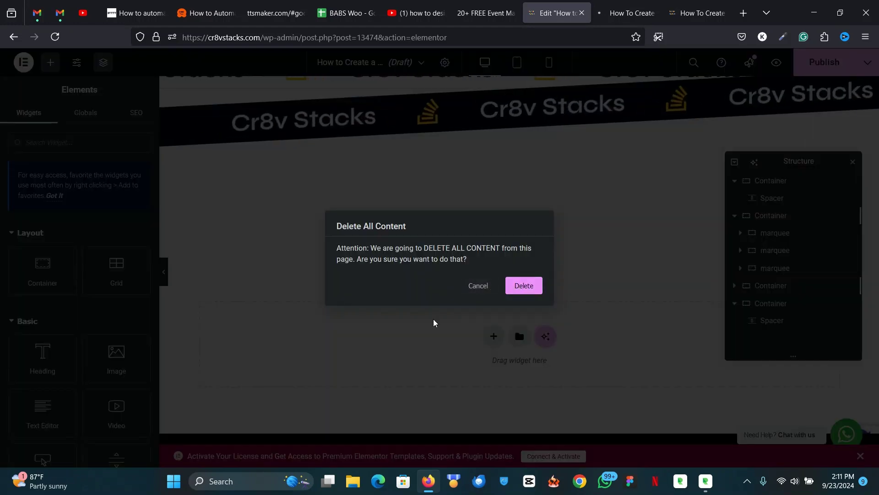
key("Return")
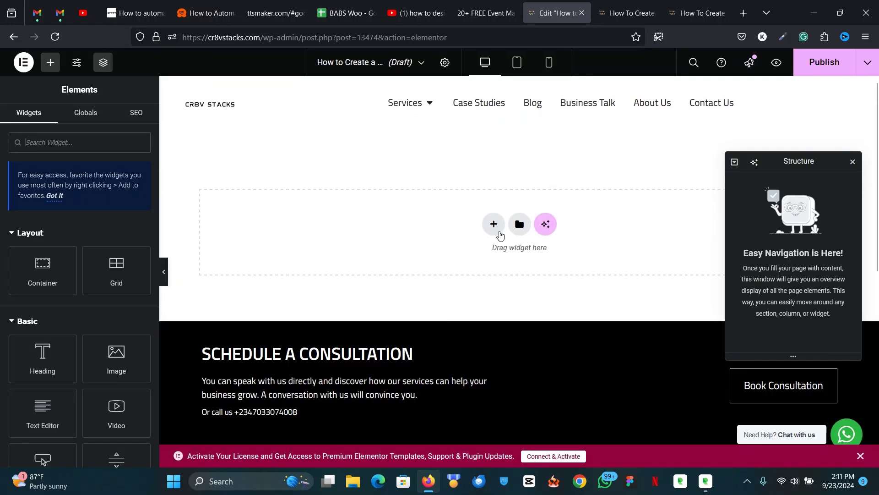
Add a single-column flexbox container with Full Width content and 0 px padding on all sides
left_click(495, 228)
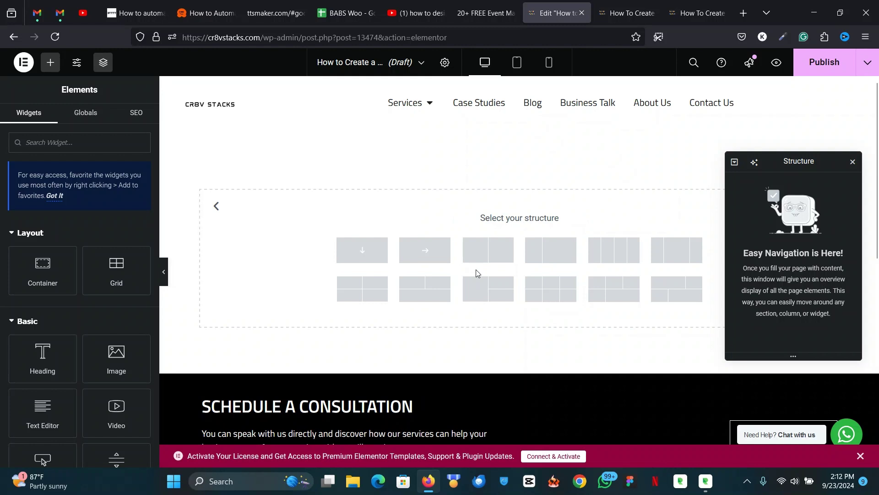
left_click(370, 254)
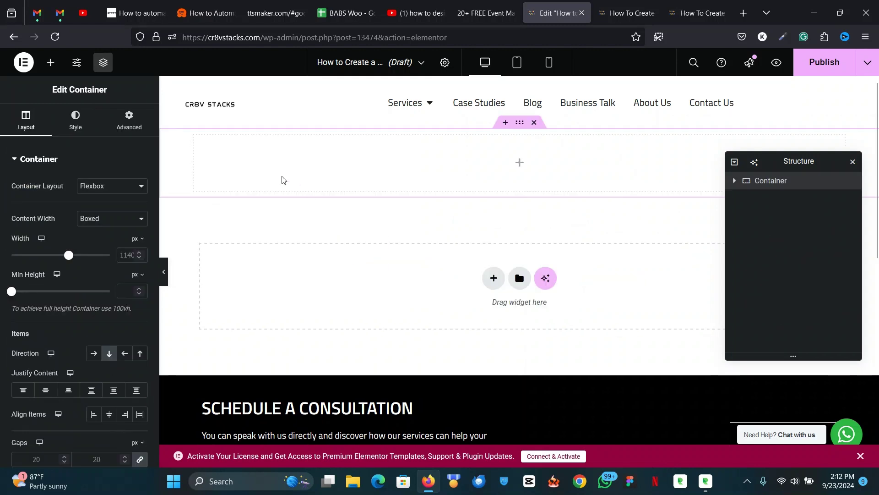
left_click(117, 220)
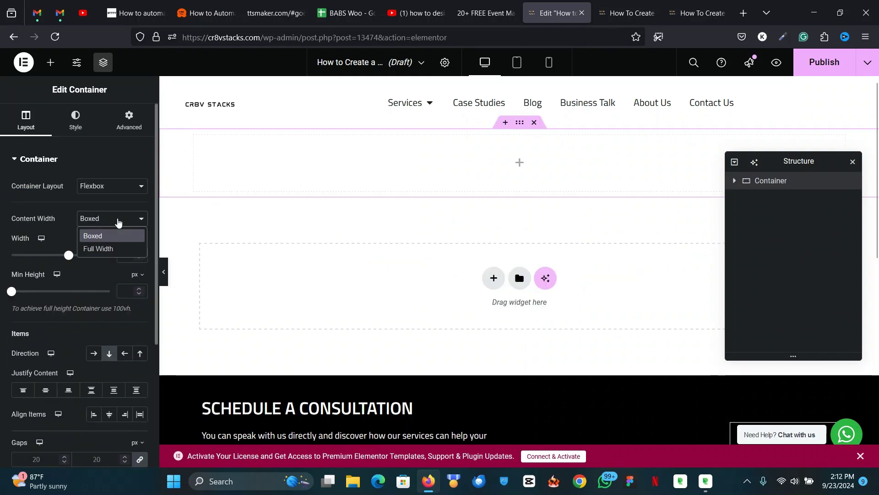
left_click(110, 250)
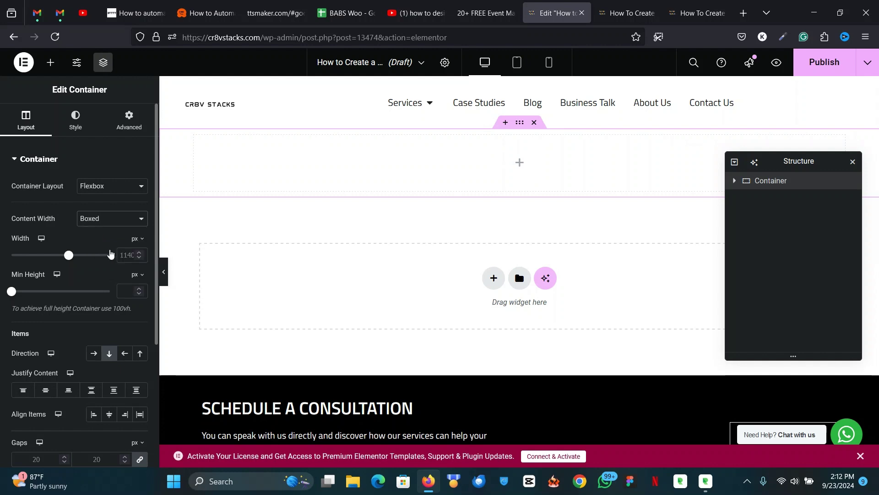
left_click(124, 121)
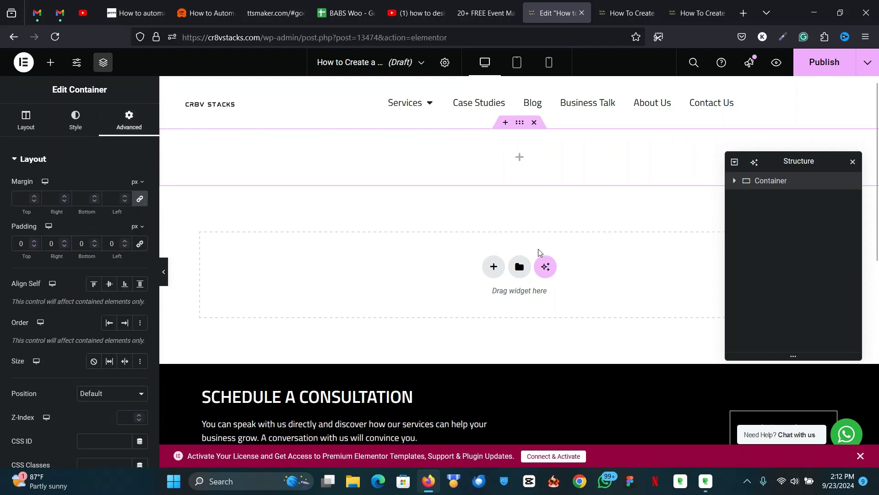
left_click(494, 266)
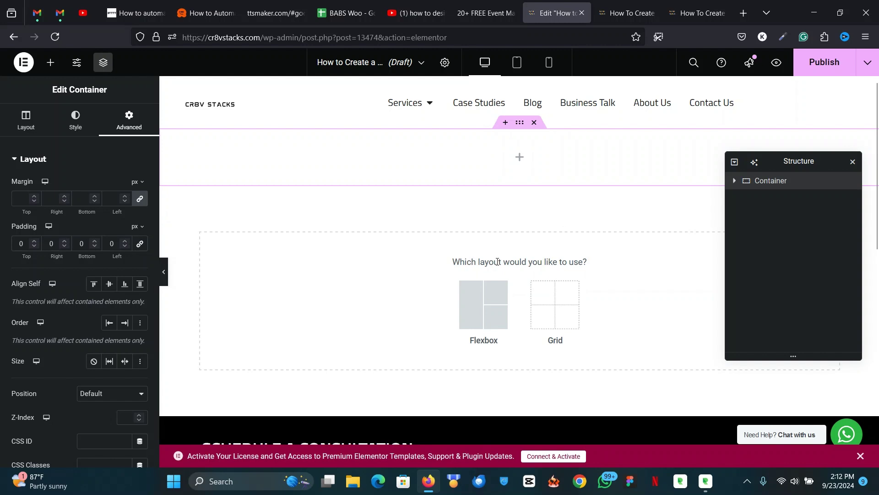
left_click(473, 314)
left_click(363, 293)
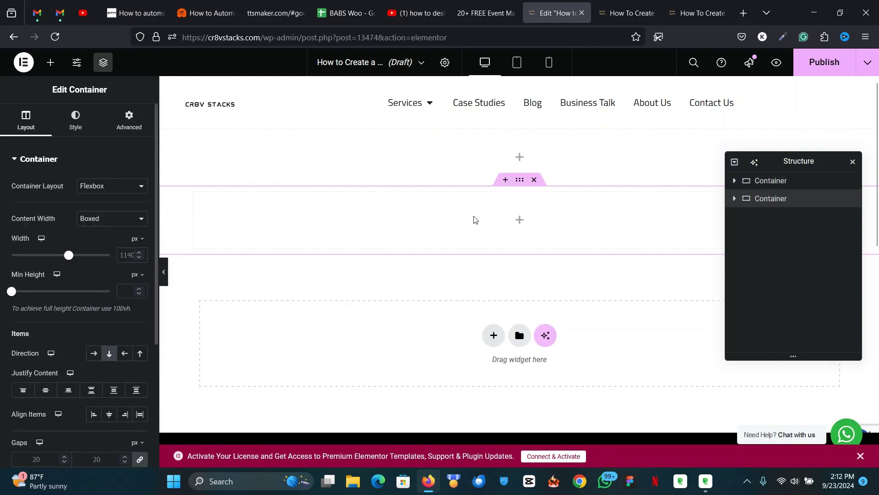
left_click(534, 180)
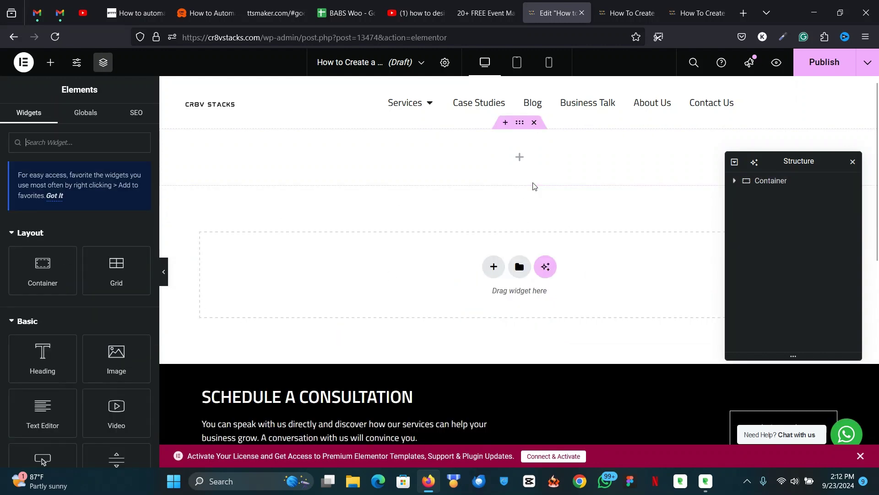
Nest a new container inside the existing container and set its content width to Full Width
left_click_drag(42, 278, 434, 172)
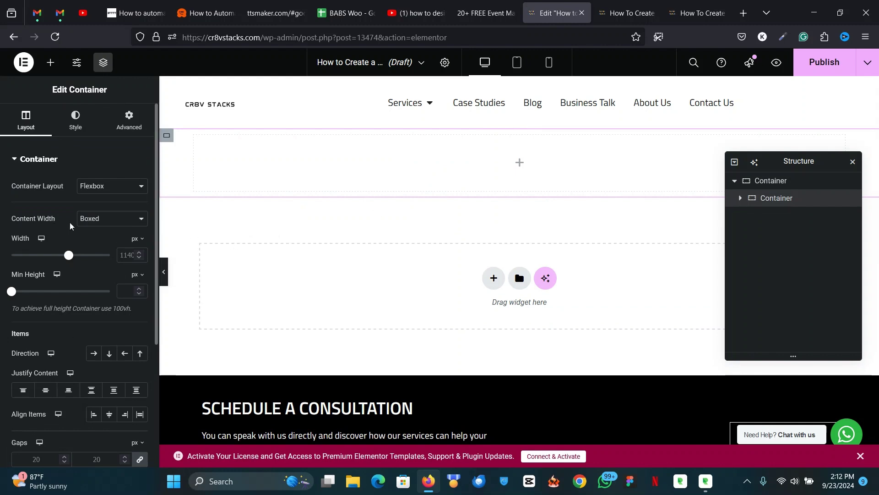
left_click(104, 226)
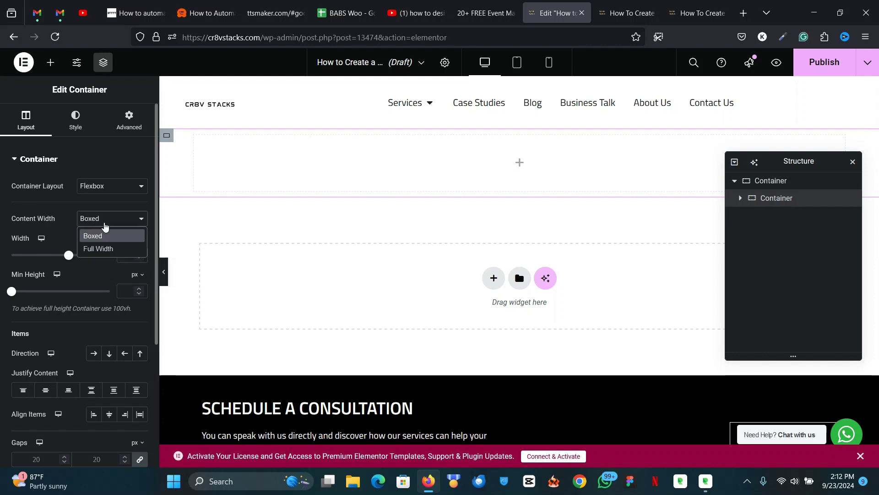
left_click(98, 248)
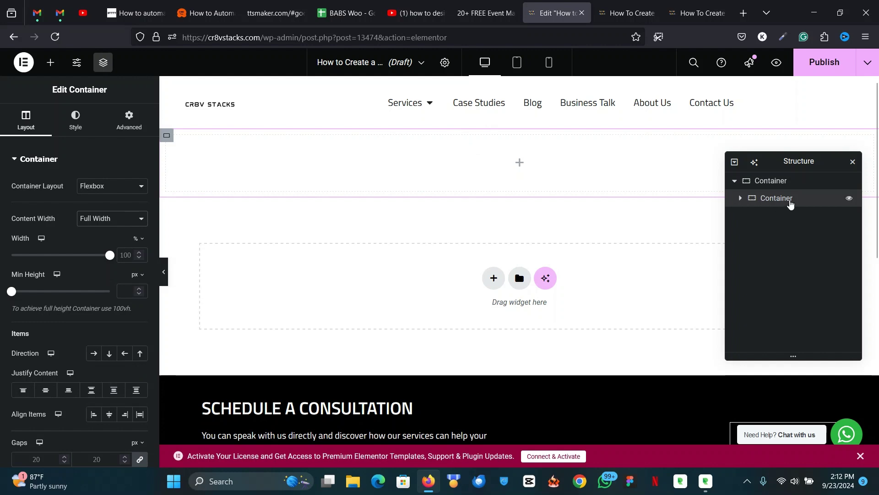
Rename the nested container as marquee in the page structure
double_click(781, 198)
type("marquee")
key("Return")
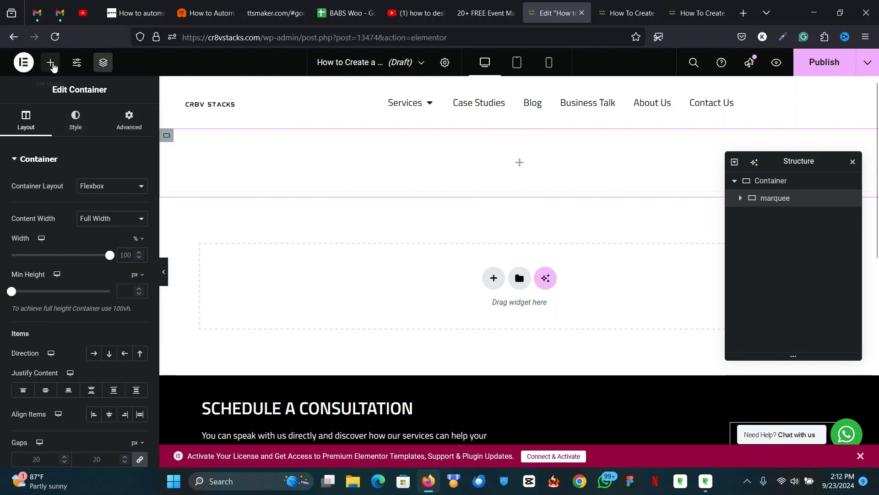
Add a Heading widget inside the marquee container
left_click(50, 63)
scroll(76, 337, "down", 2)
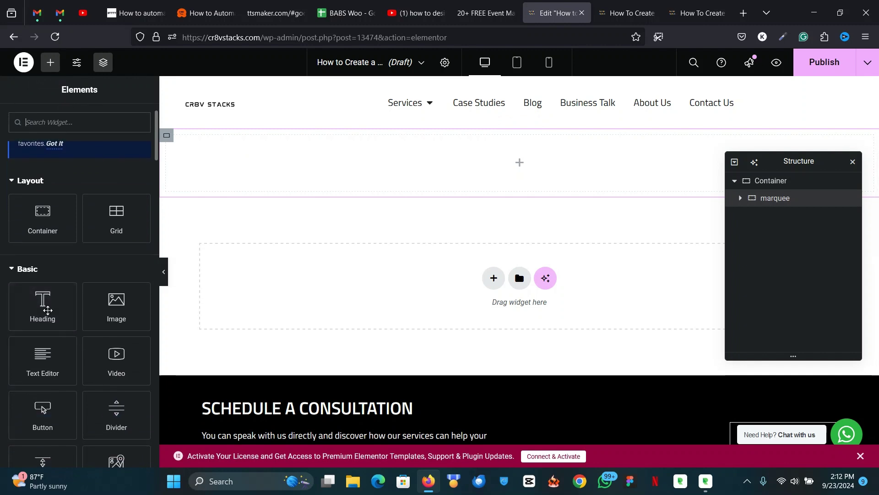
left_click_drag(46, 303, 316, 158)
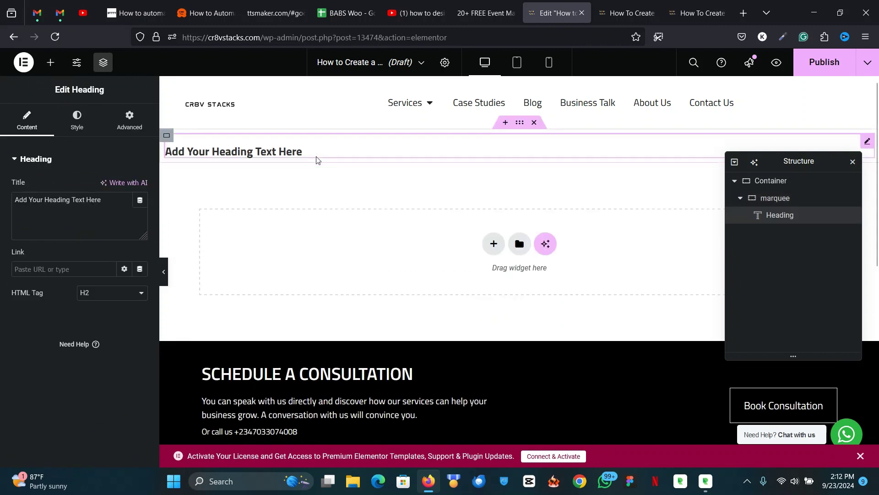
Set the heading's title to "Cr8v Stacks" and its HTML tag to span
double_click(57, 200)
key("ctrl+a")
type("Cr8")
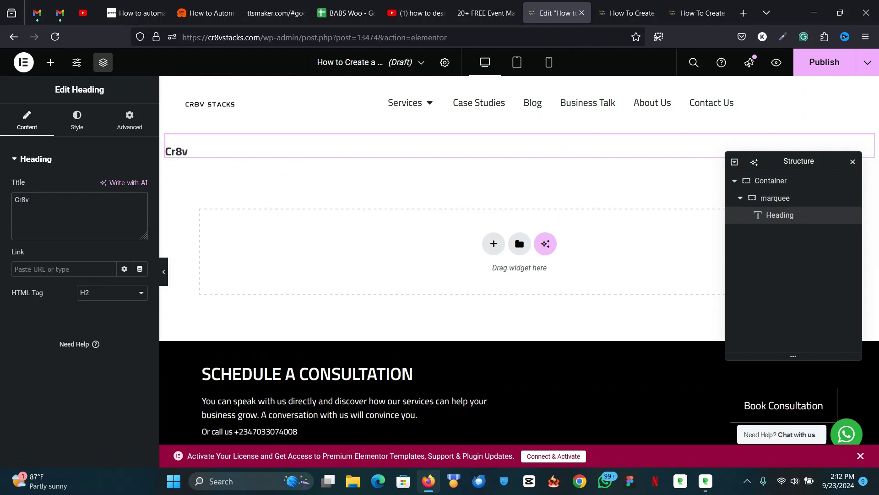
type("v Stacks")
left_click(96, 291)
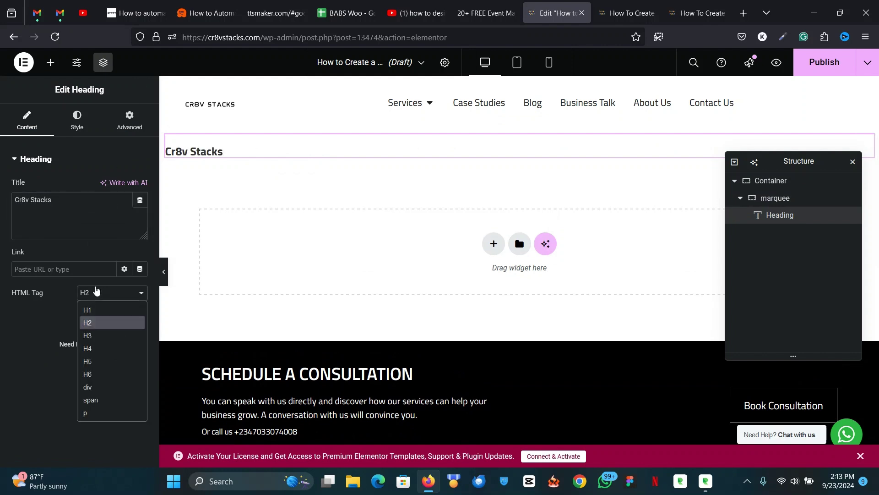
left_click(98, 400)
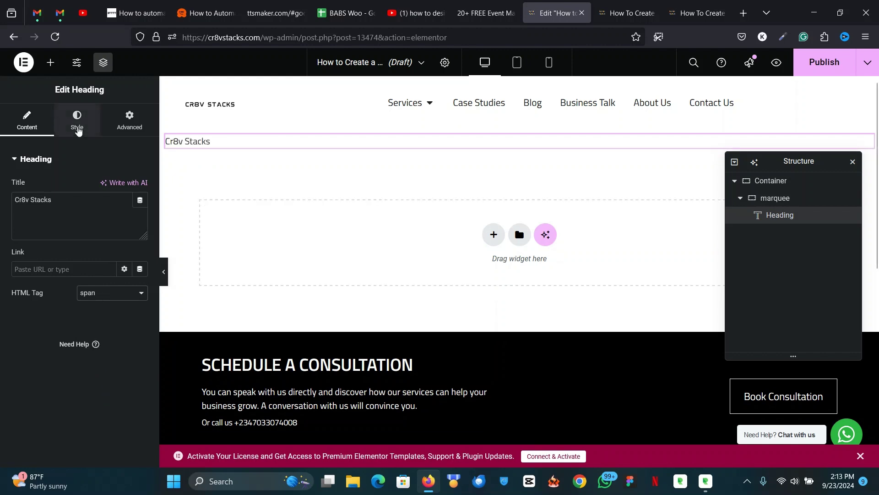
Apply the Primary global font to the heading, then customize its typography with the Syne family at 42 px
left_click(79, 118)
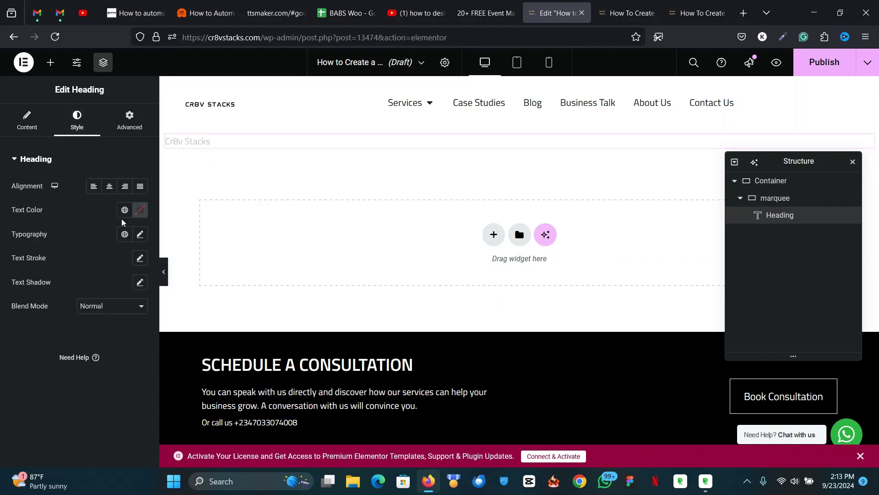
left_click(124, 234)
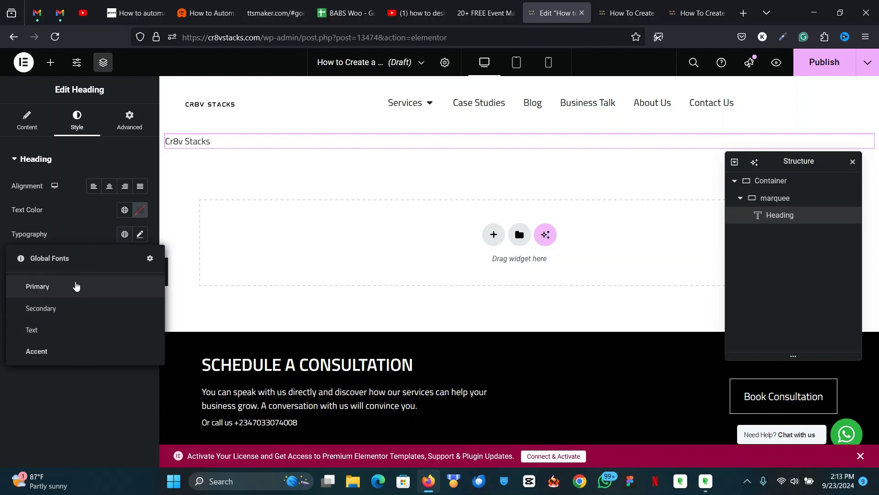
left_click(76, 286)
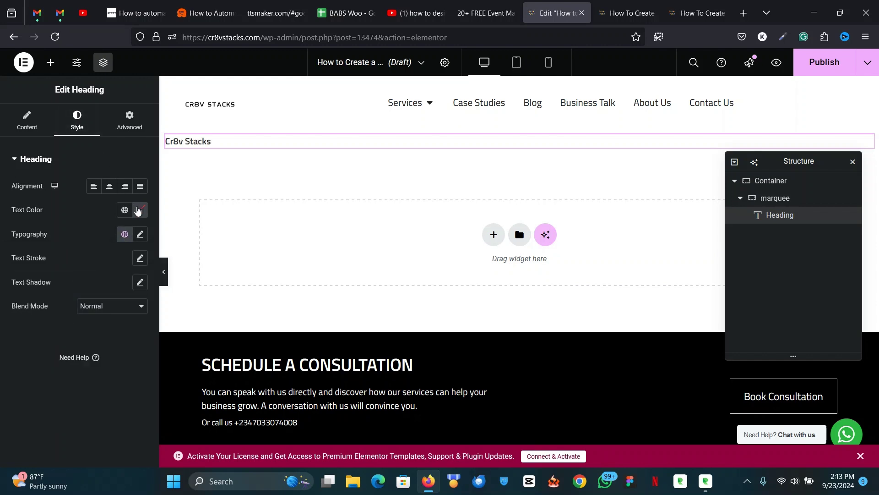
left_click(140, 234)
left_click(103, 288)
type("syne")
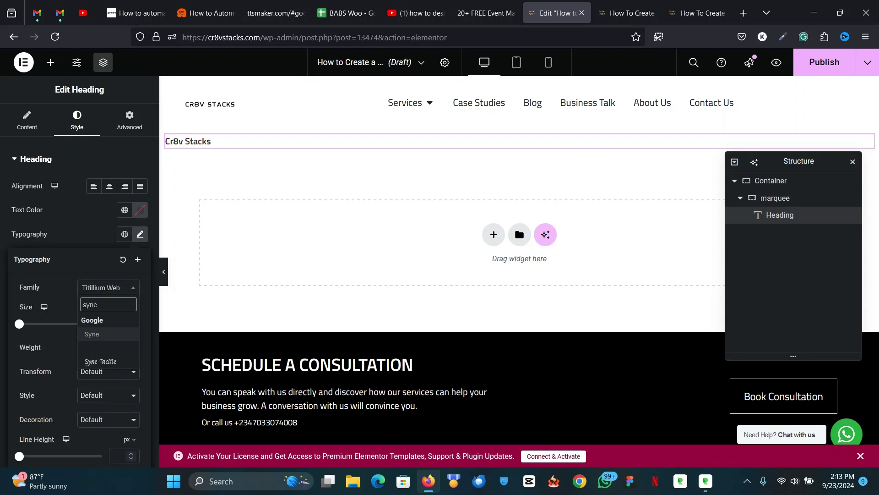
left_click(108, 335)
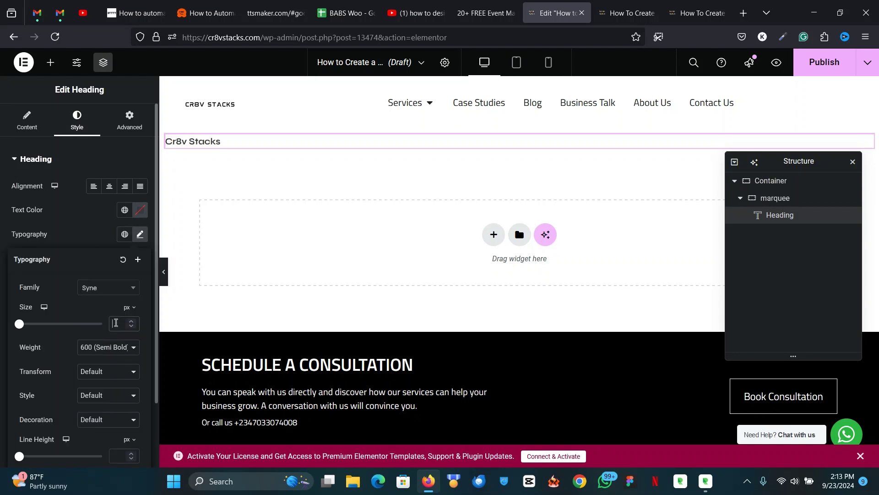
left_click_drag(19, 324, 36, 324)
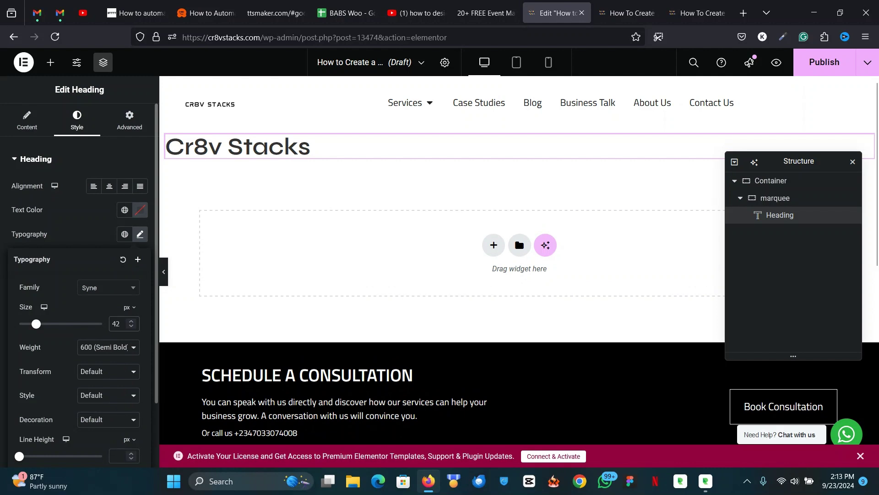
left_click(91, 238)
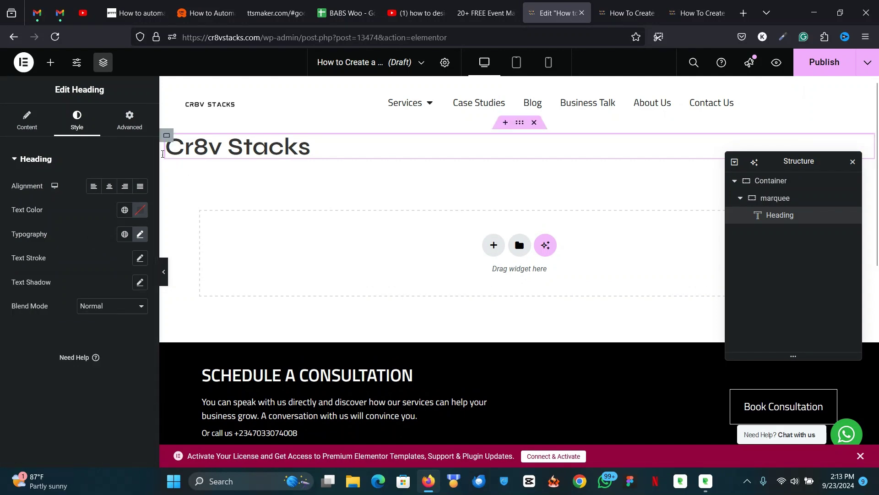
Find the Icon widget and place it below the heading in the marquee container
left_click(51, 62)
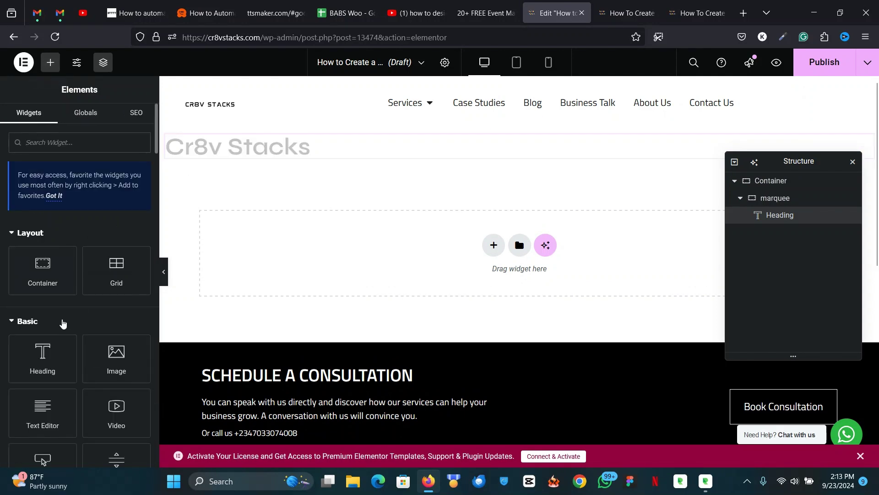
type("icon")
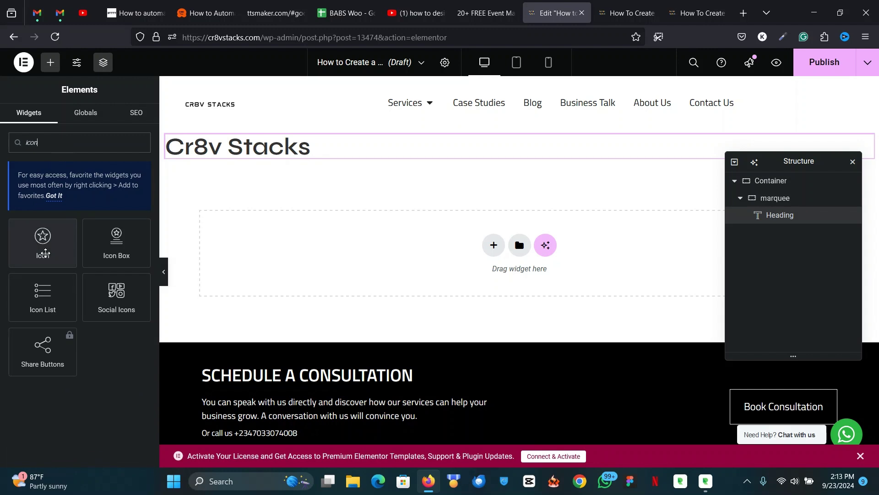
left_click_drag(46, 252, 315, 154)
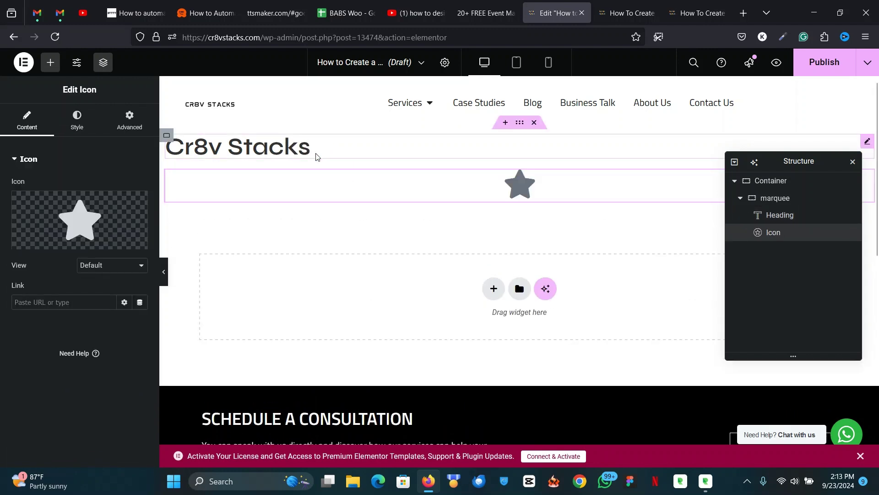
Replace the default star with the Stack Overflow icon, found by filtering the icon library for "stack"
left_click(67, 236)
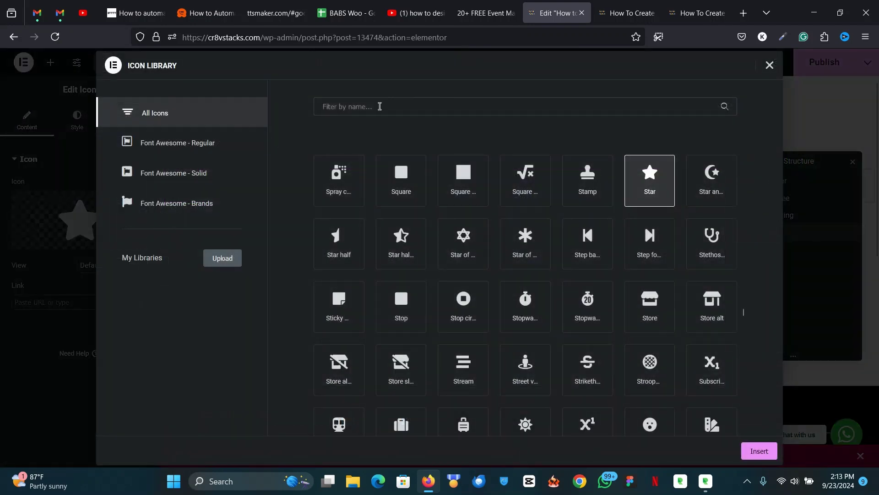
left_click(377, 106)
type("stack")
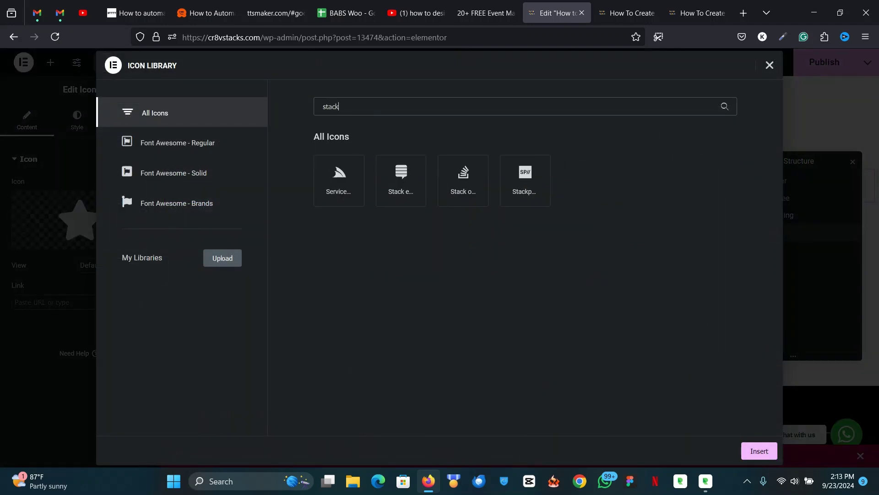
left_click(477, 176)
left_click(760, 452)
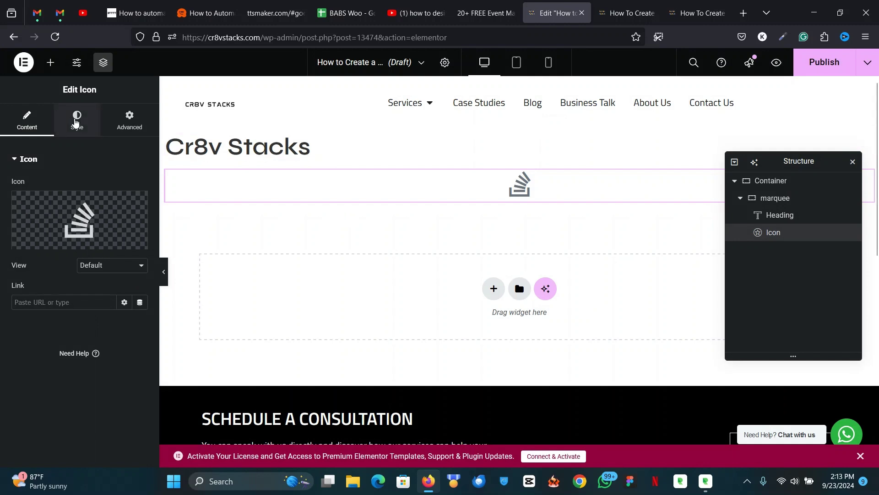
Set the stack icon's primary color to the Secondary global color, #FFBC00
left_click(76, 120)
left_click(125, 233)
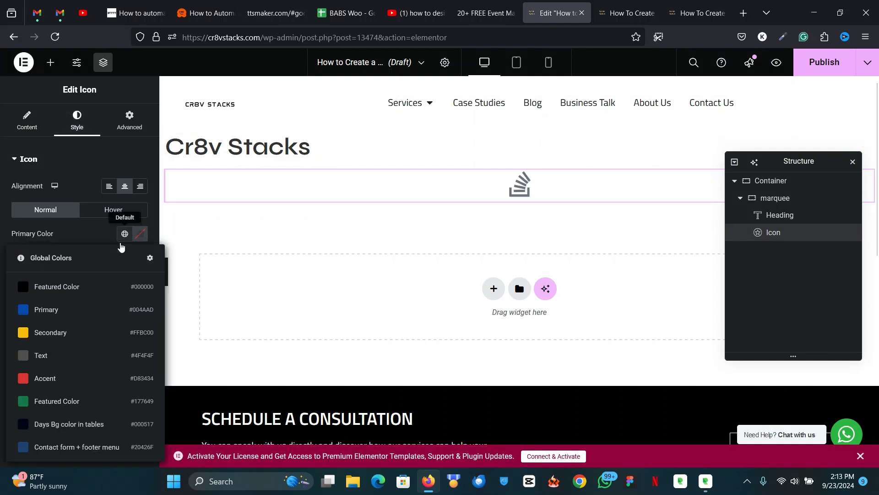
left_click(65, 330)
left_click(86, 167)
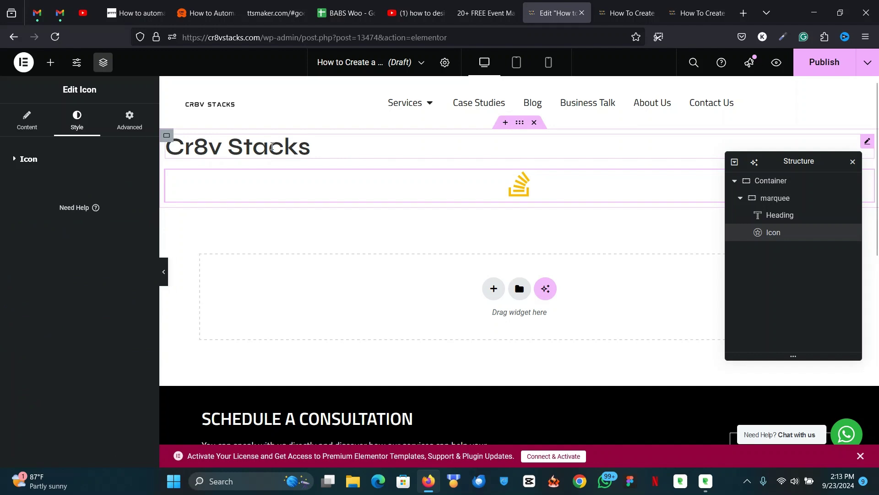
Duplicate the heading and the icon, and reorder the copies so headings and icons alternate in the marquee container
left_click(272, 146)
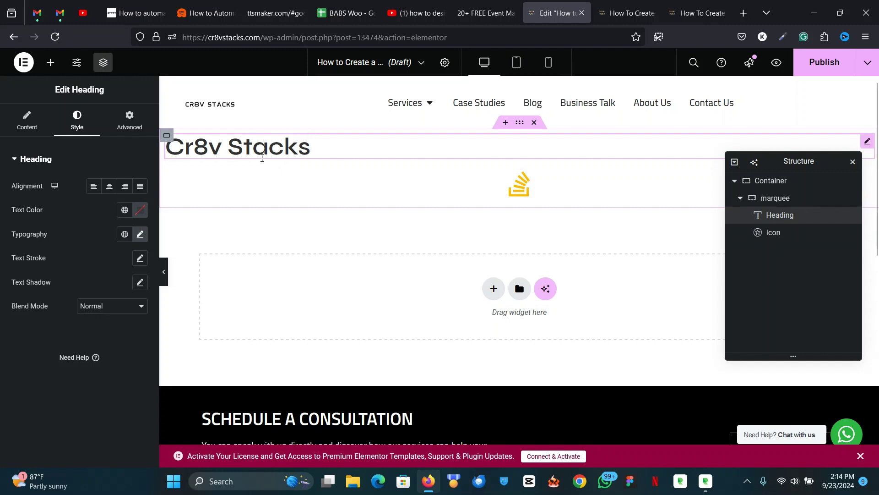
right_click(253, 151)
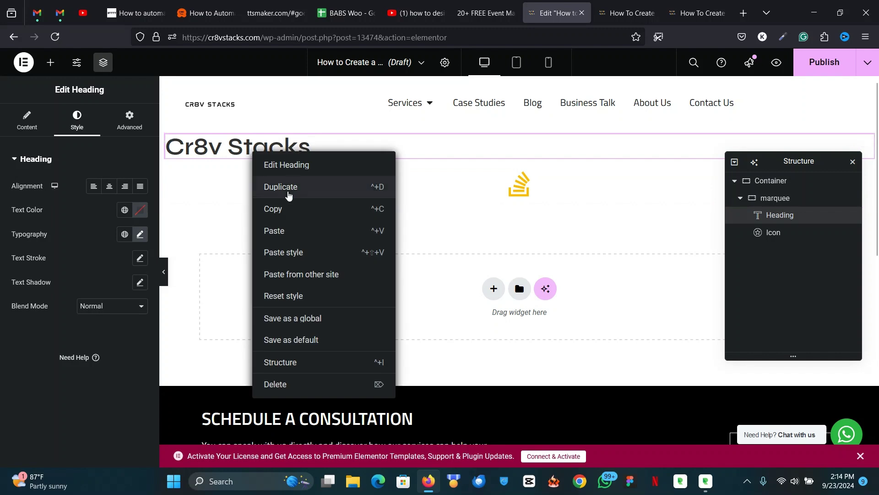
left_click(287, 188)
left_click(297, 216)
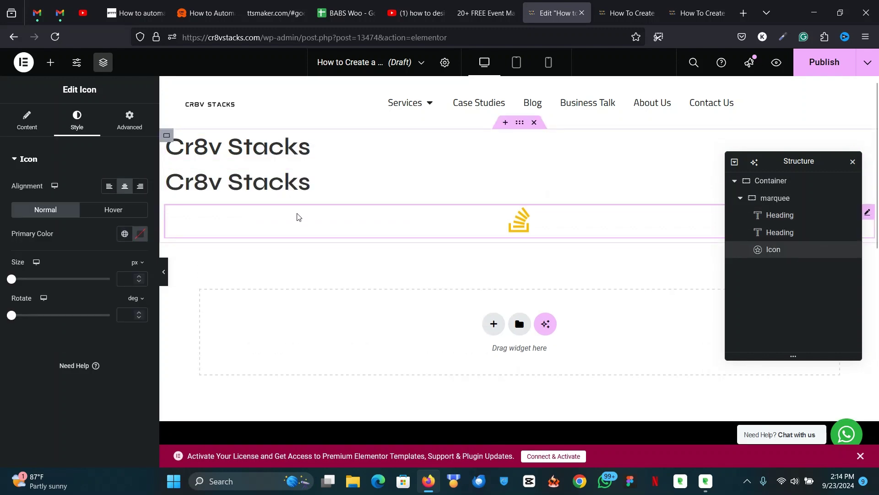
right_click(296, 215)
left_click(325, 248)
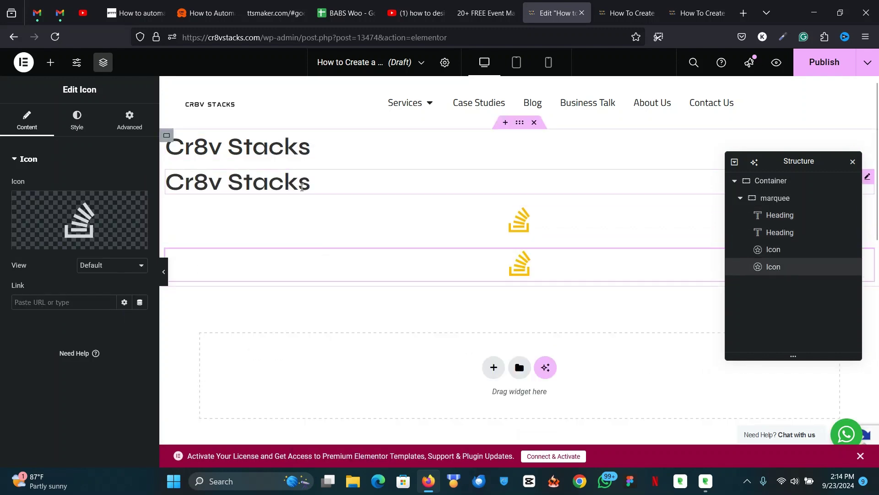
left_click_drag(243, 178, 447, 243)
left_click_drag(438, 279, 437, 222)
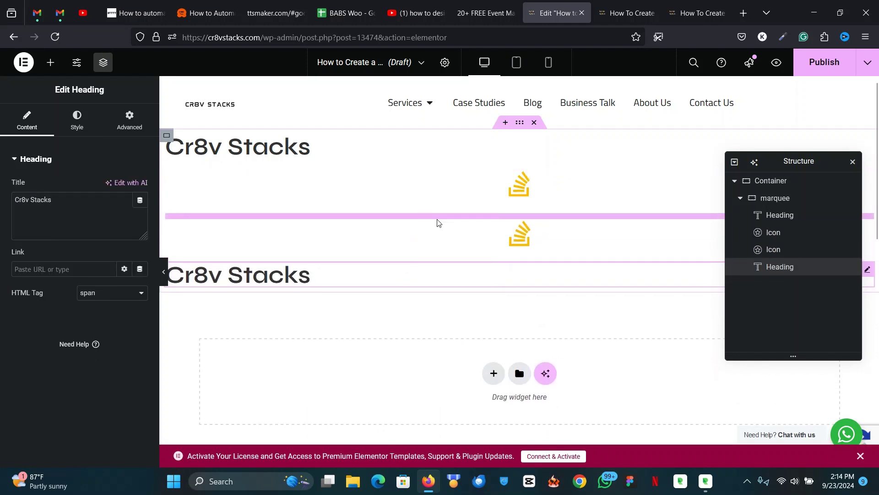
Duplicate the second heading and the last icon, and arrange them as a third alternating heading-and-icon pair
right_click(359, 224)
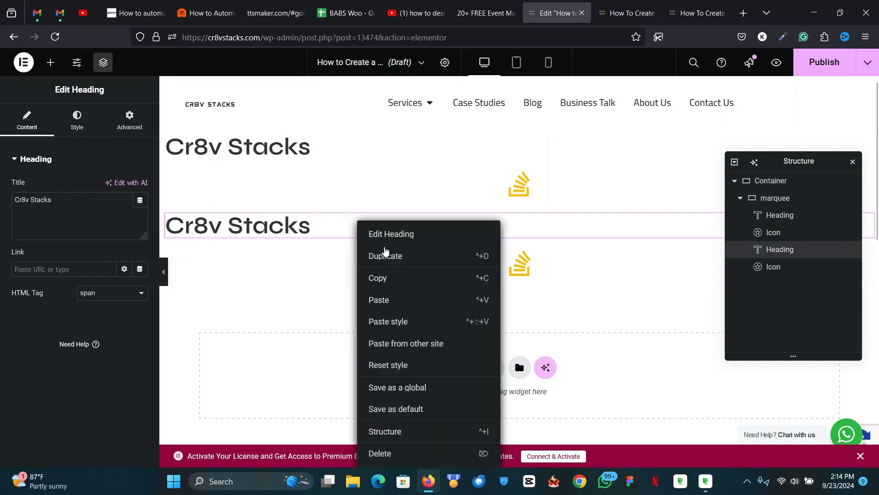
left_click(387, 253)
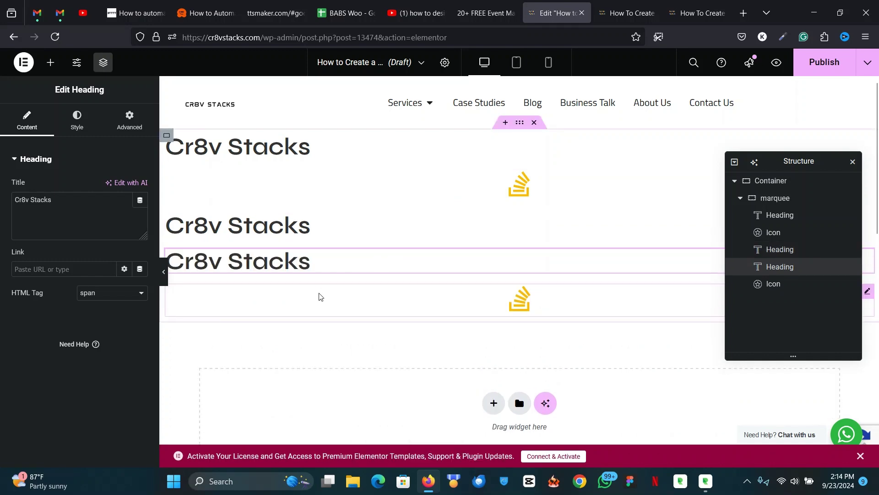
left_click(318, 296)
right_click(319, 297)
left_click(369, 255)
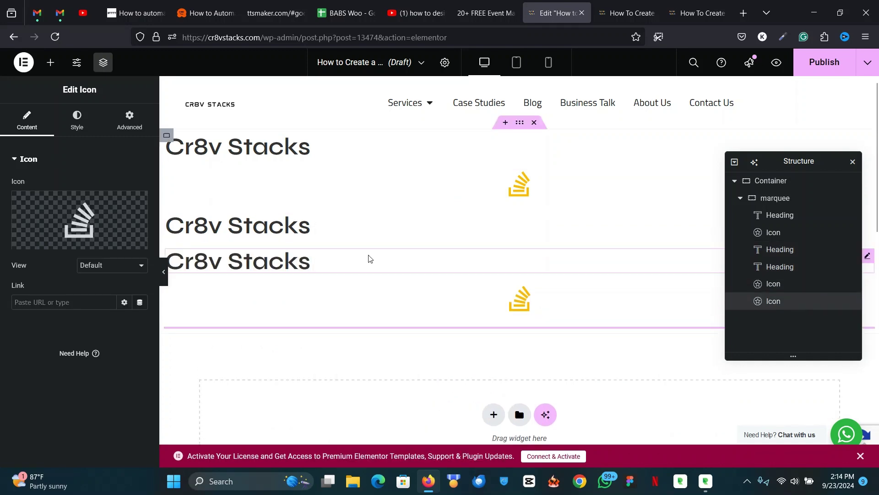
scroll(282, 219, "down", 1)
left_click_drag(282, 223, 289, 270)
left_click_drag(300, 306, 306, 250)
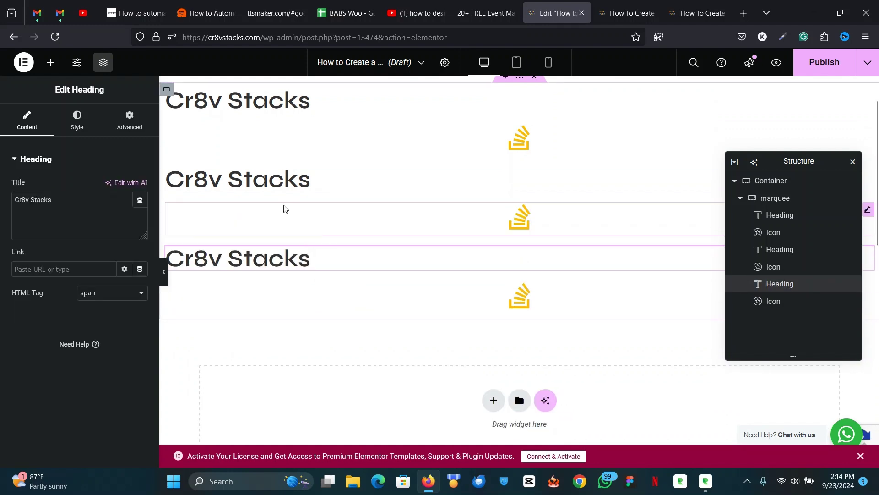
scroll(284, 209, "up", 1)
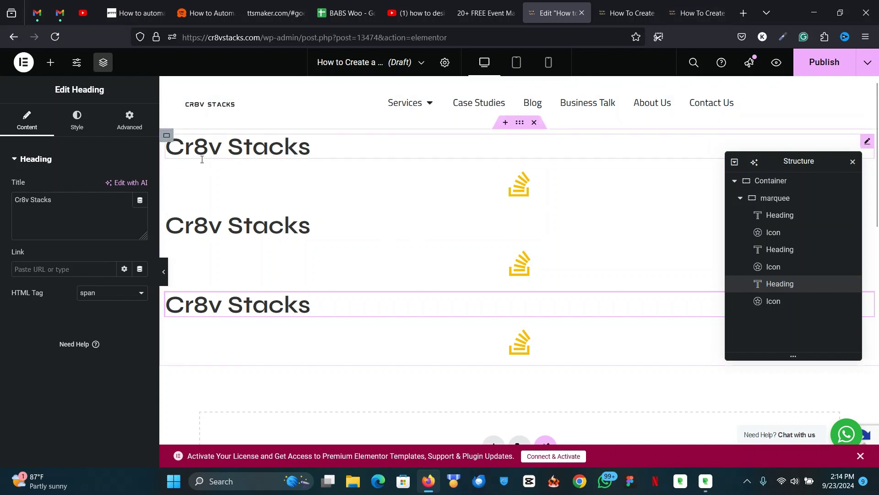
Set the marquee container's direction to row and its item alignment to center
left_click(167, 137)
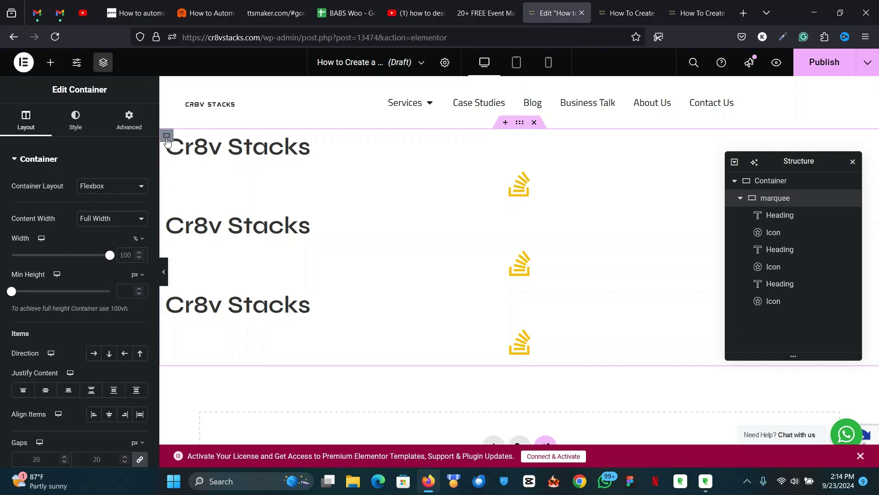
left_click(94, 355)
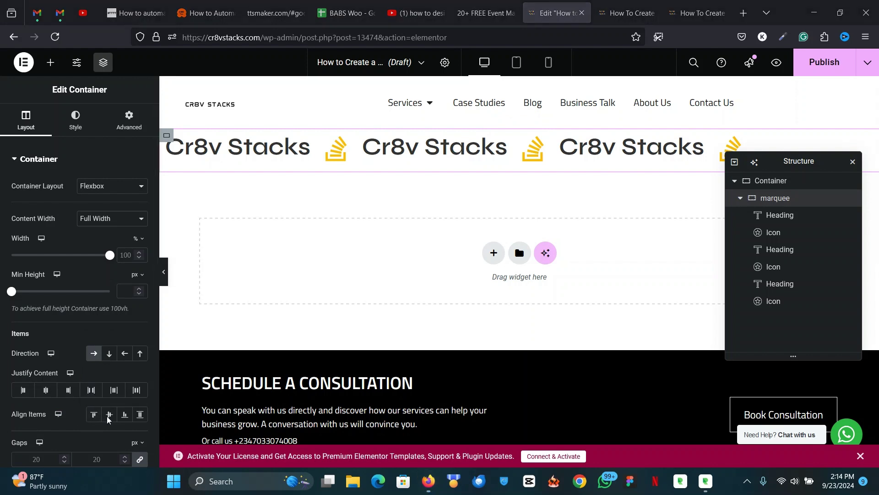
scroll(110, 394, "down", 1)
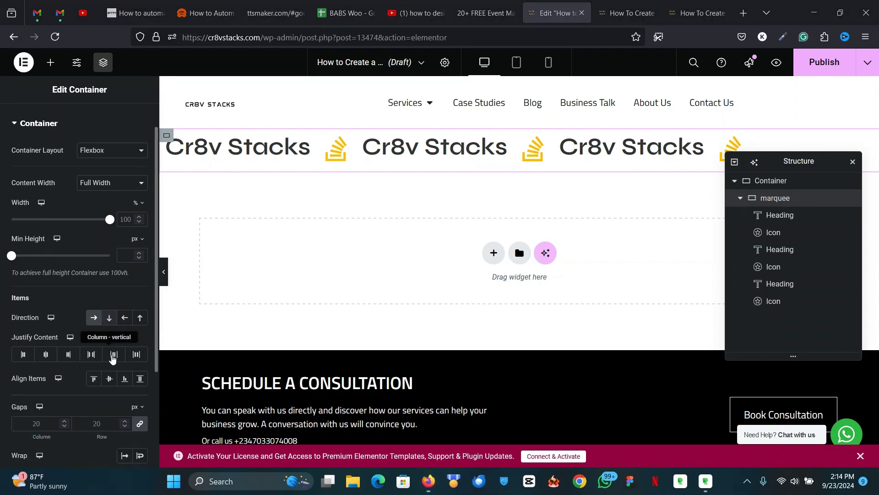
left_click(110, 379)
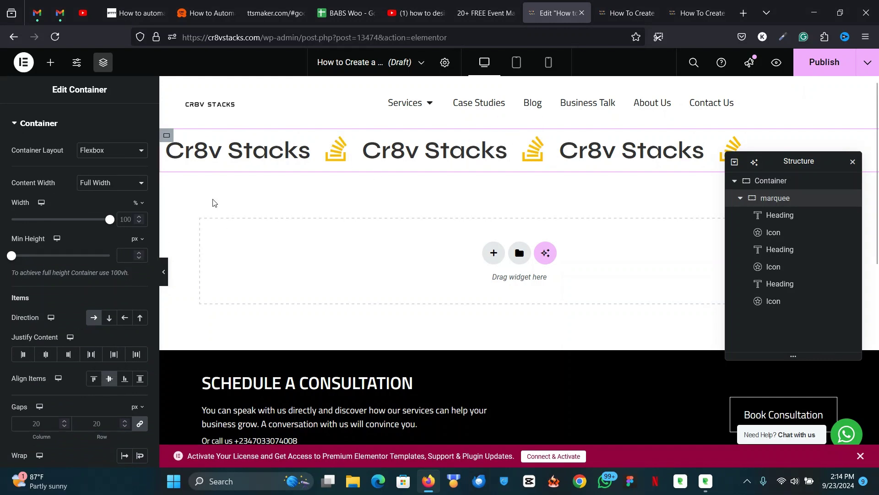
scroll(44, 163, "up", 1)
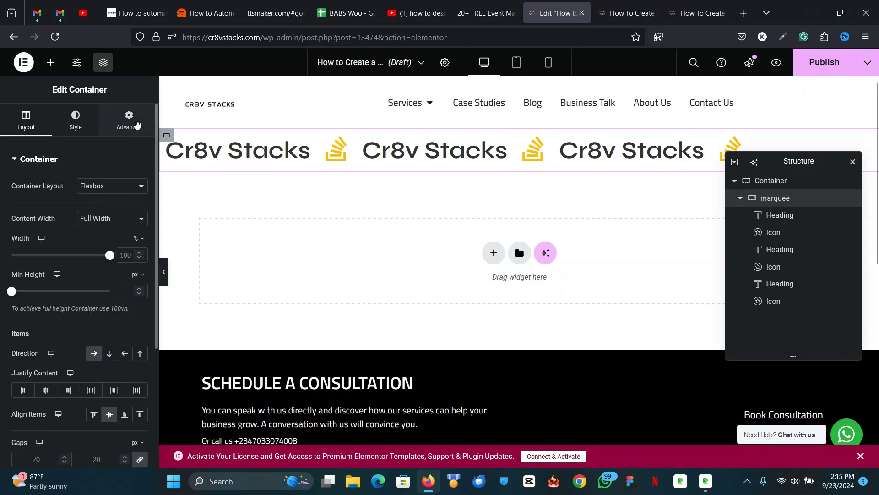
Copy the inner container's CSS class, infinite-marquee, from Step 1 of the article preview and return to the page editor
left_click(129, 120)
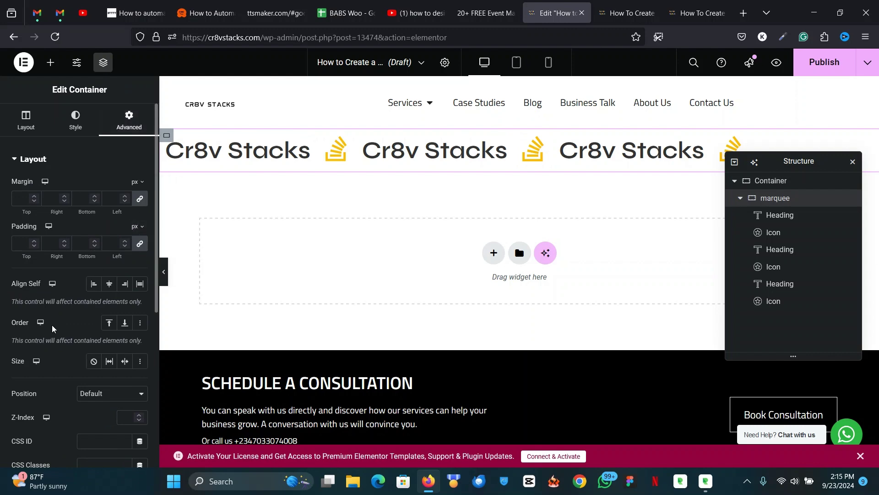
scroll(52, 328, "down", 2)
left_click(697, 13)
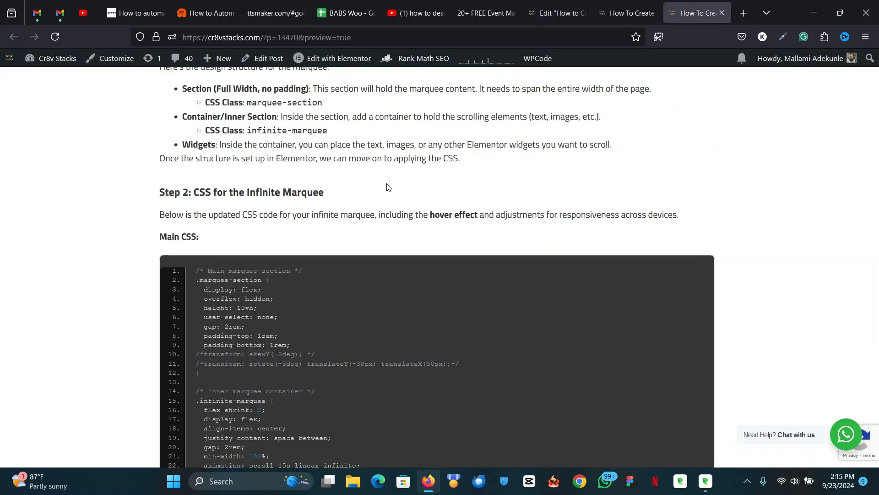
scroll(341, 224, "up", 15)
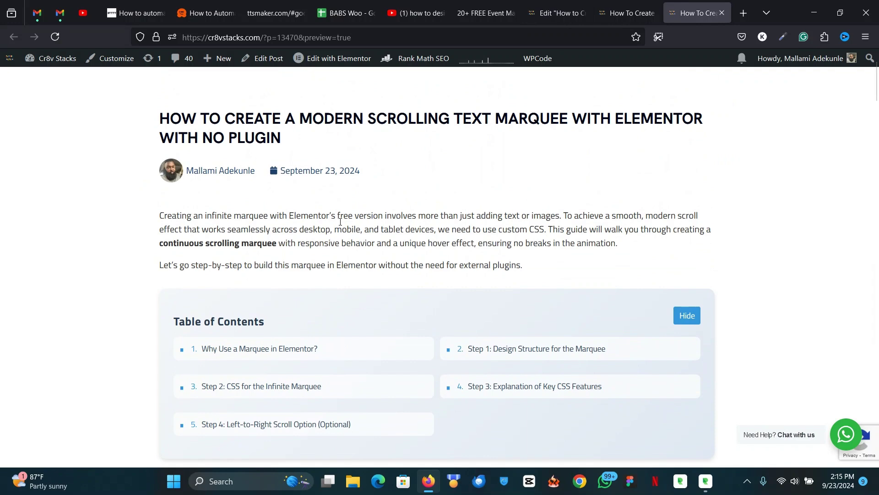
scroll(340, 222, "down", 12)
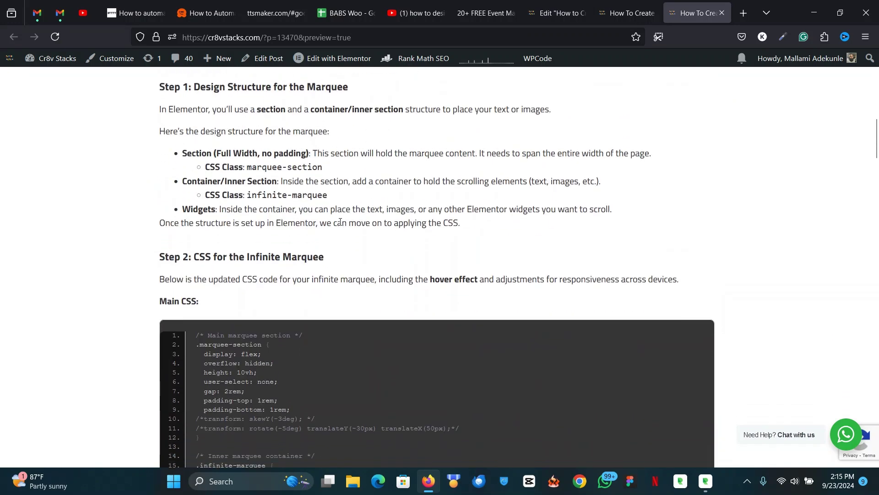
scroll(538, 228, "up", 2)
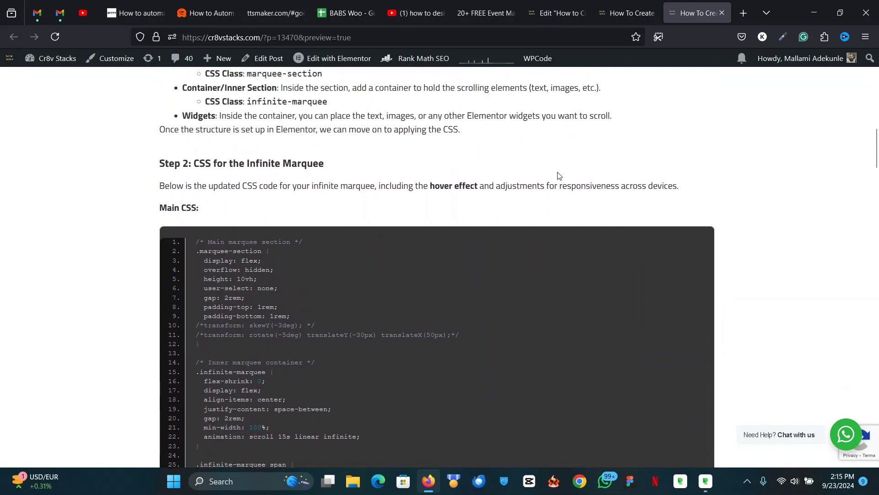
scroll(294, 219, "up", 2)
scroll(294, 219, "up", 2)
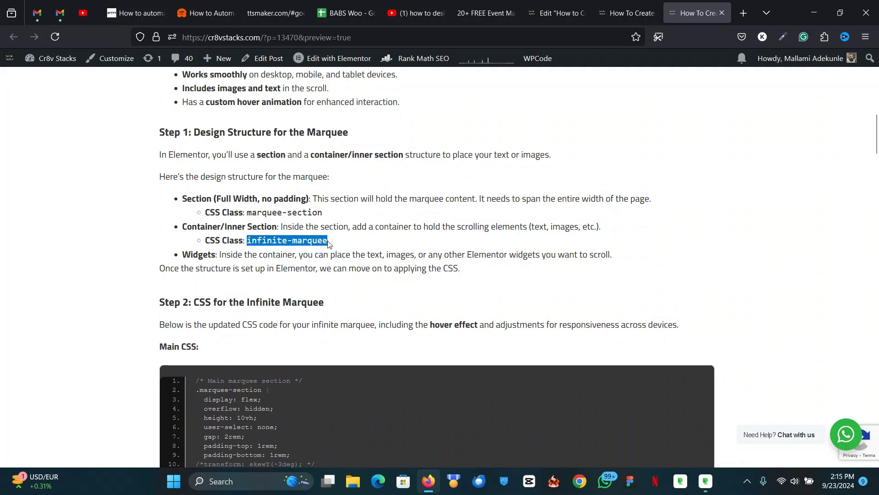
left_click(556, 13)
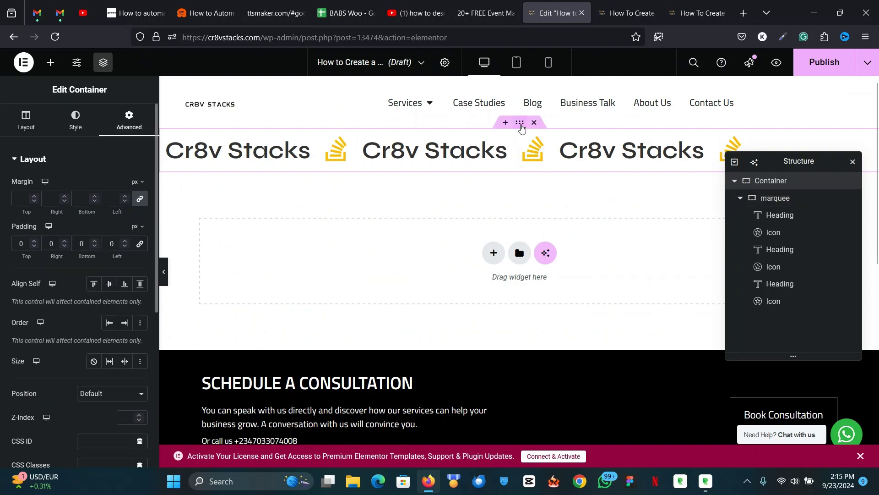
Copy the section class marquee-section from the article preview and enter it as the outer container's CSS class
left_click(683, 5)
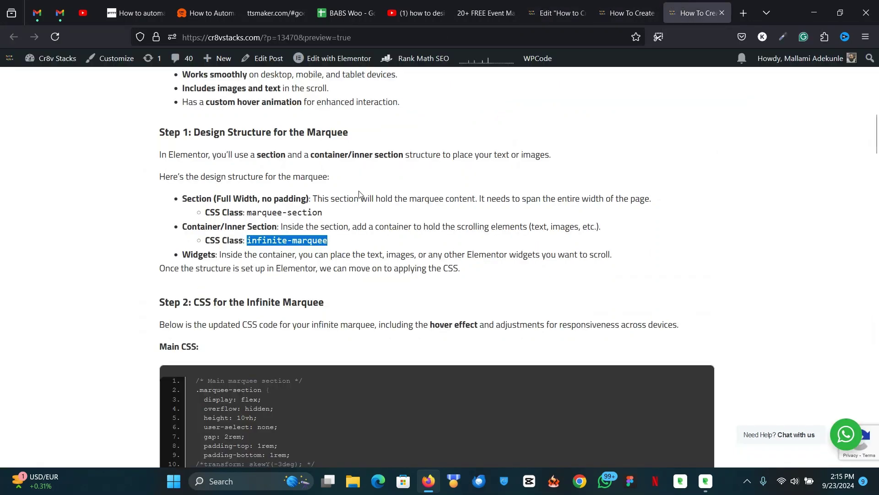
left_click_drag(248, 212, 285, 212)
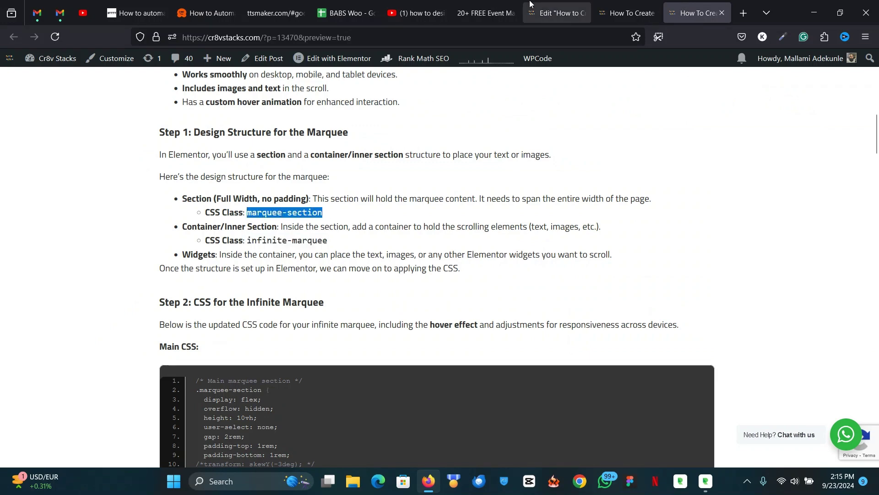
left_click(556, 13)
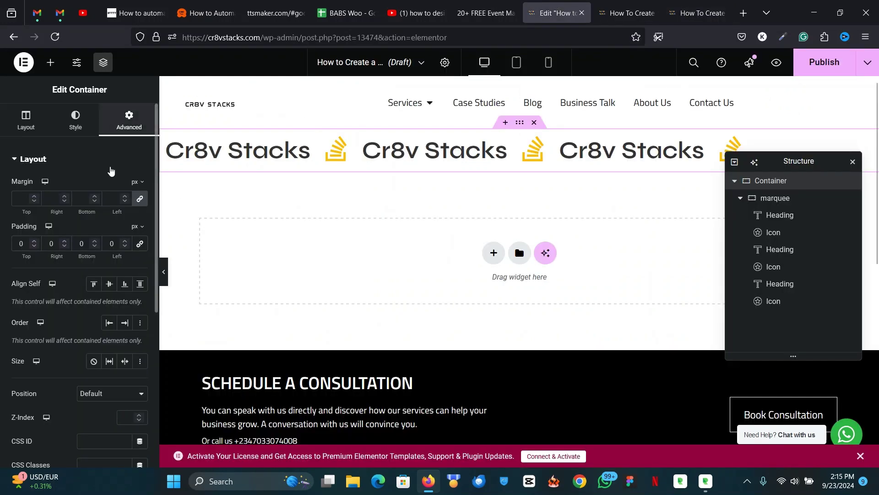
scroll(101, 371, "down", 2)
left_click(99, 374)
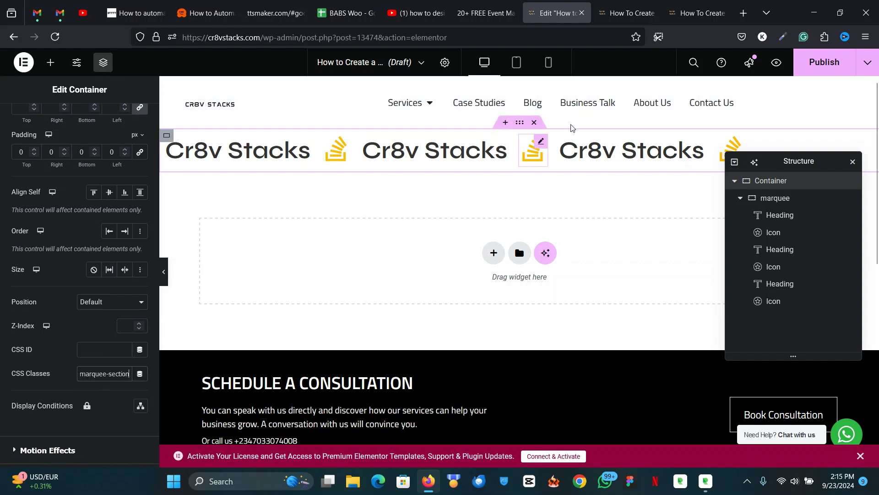
Copy the Main CSS code from Step 2 of the article preview and open the outer container's custom CSS editor
left_click(696, 12)
scroll(558, 249, "down", 3)
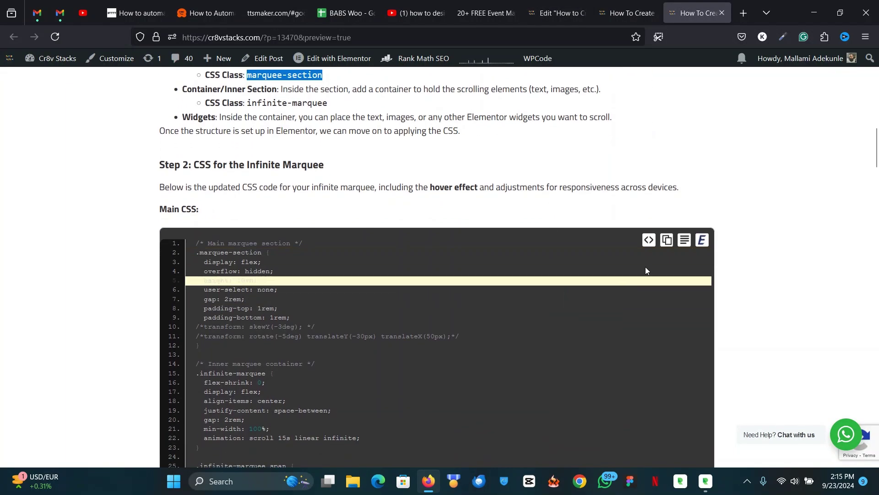
left_click(667, 239)
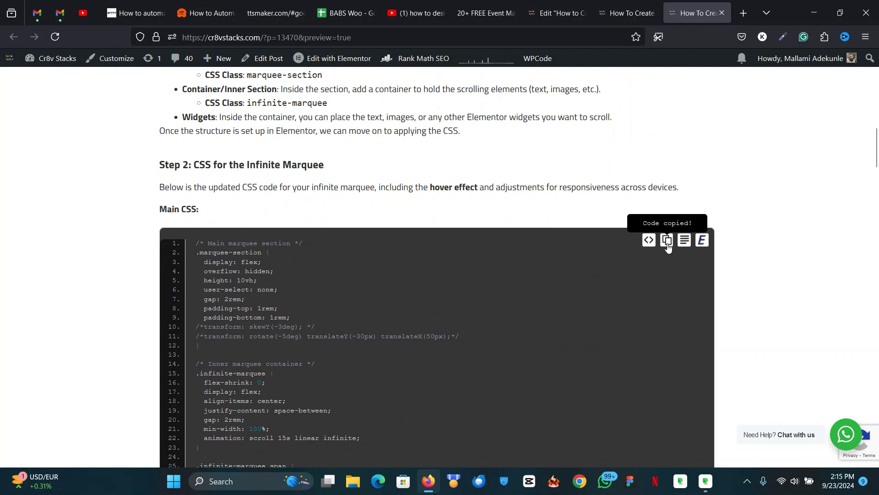
left_click(574, 5)
scroll(26, 333, "down", 4)
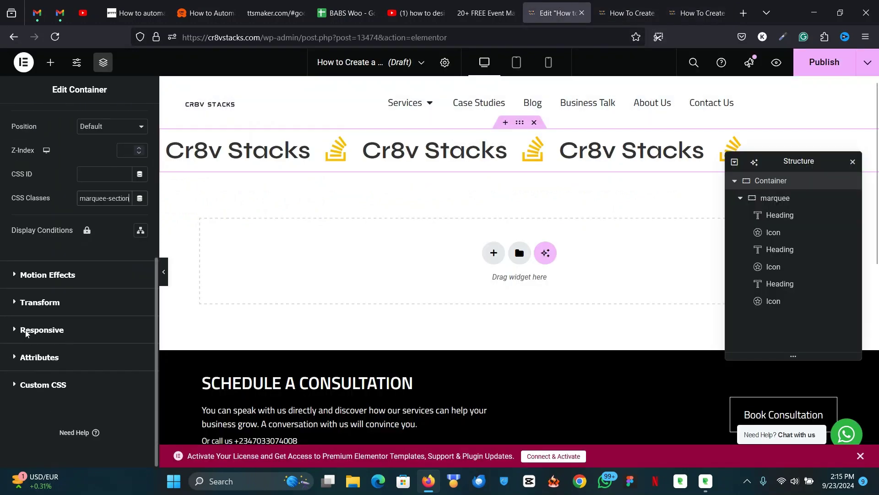
left_click(31, 385)
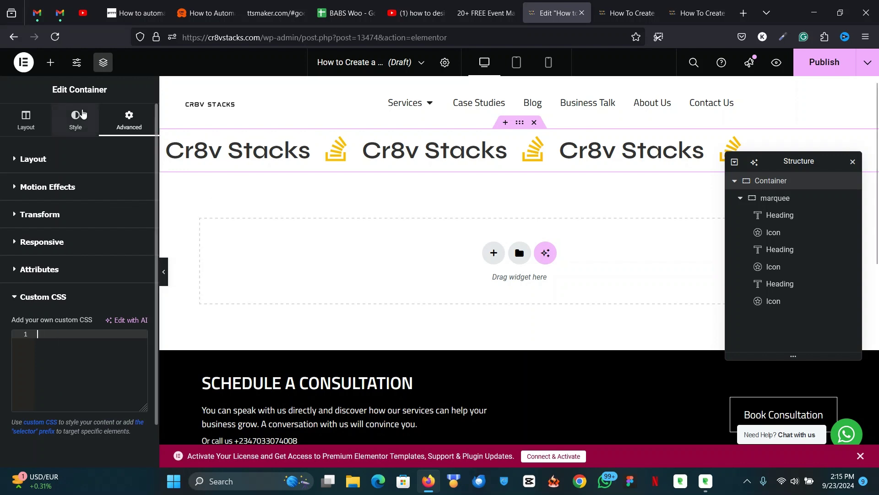
left_click(51, 62)
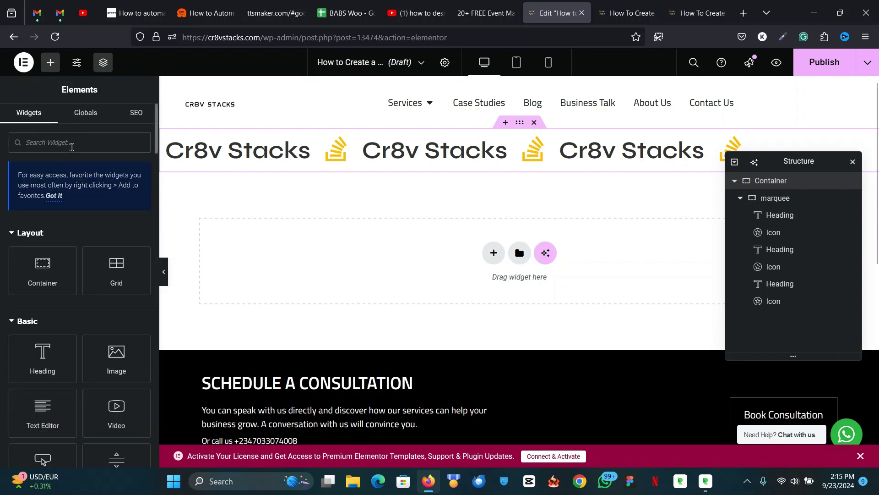
left_click(71, 142)
type("ht")
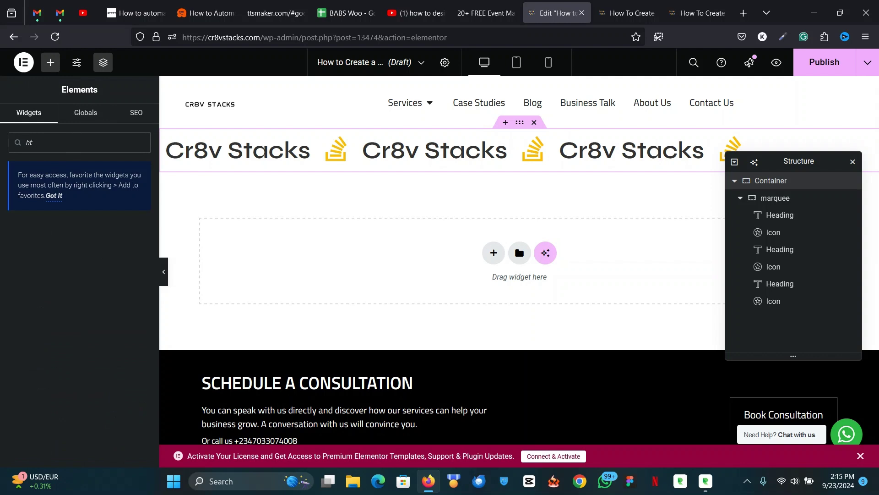
type("nml")
left_click_drag(55, 243, 91, 243)
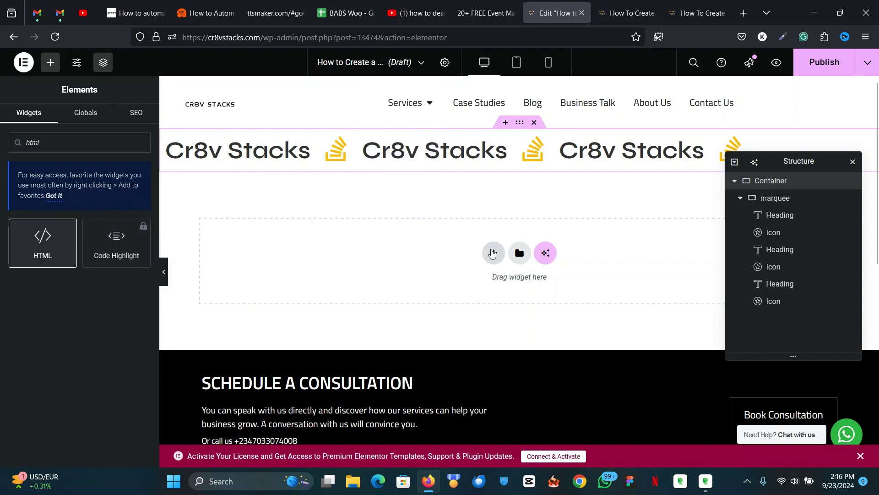
Add a new single-column flexbox container below the marquee and place an HTML widget inside it
left_click(493, 253)
left_click(483, 288)
left_click(361, 279)
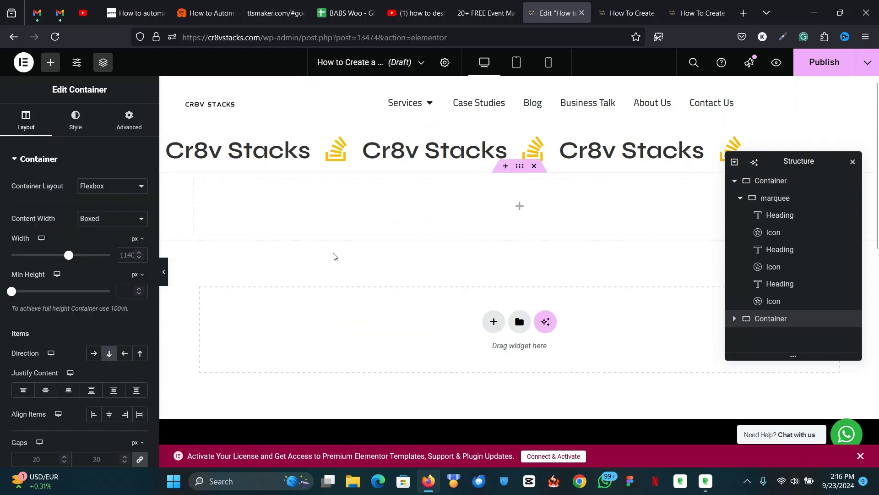
left_click(51, 62)
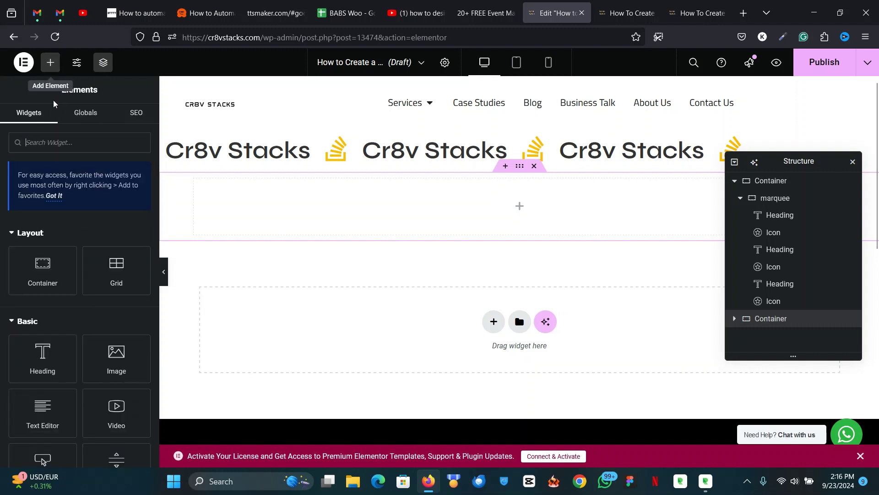
type("html")
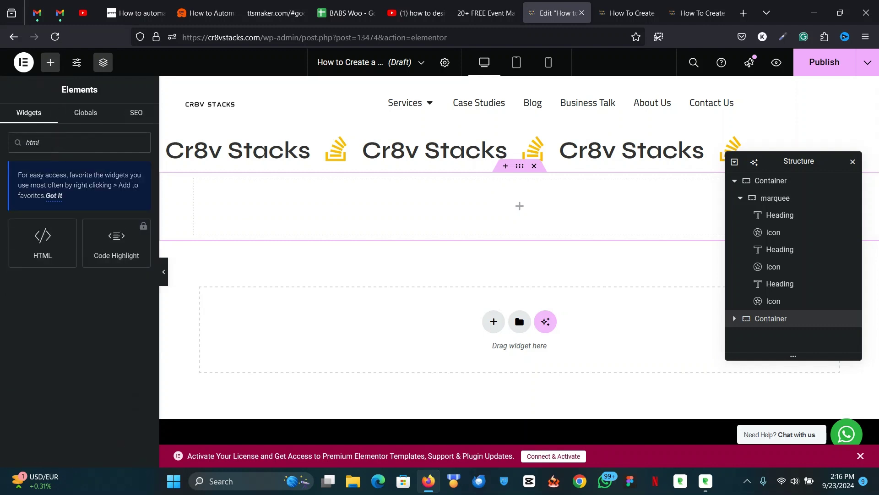
left_click_drag(50, 237, 351, 224)
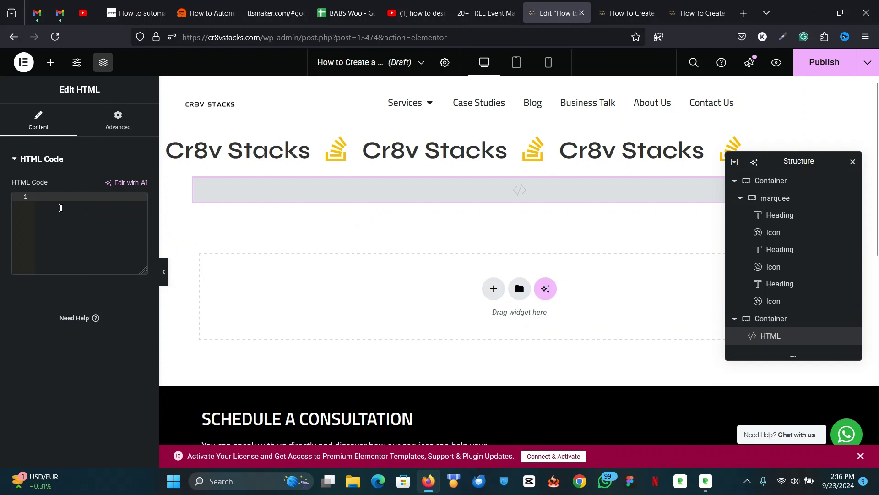
Add a <style> tag to the HTML widget's code and paste the copied Main CSS code into it
type("<style")
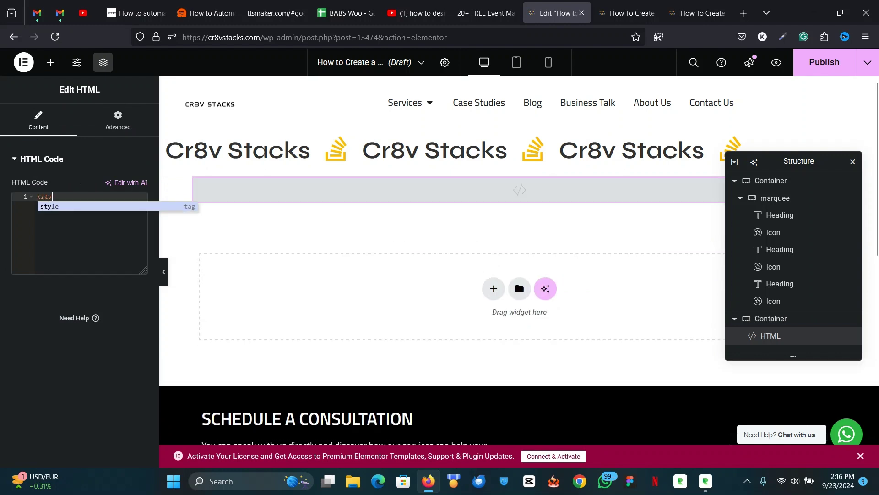
key("Return")
key("ctrl+v")
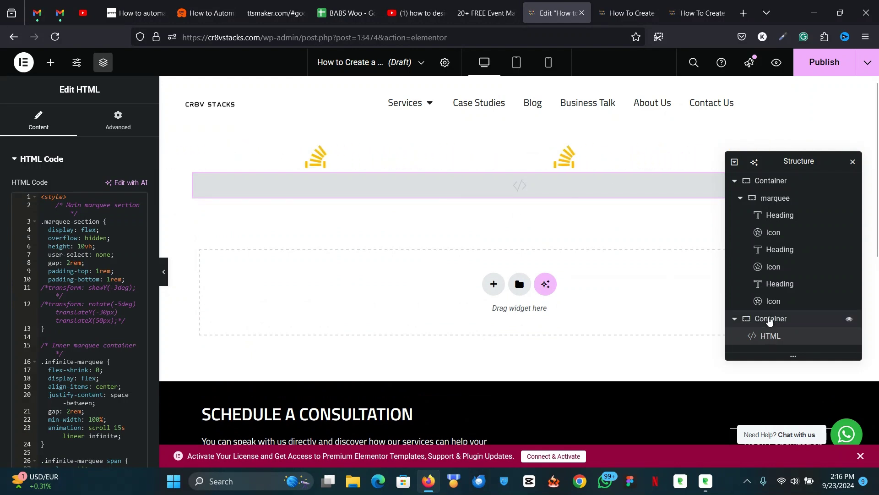
Rename the container holding the HTML widget as html
double_click(770, 321)
type("html")
key("Return")
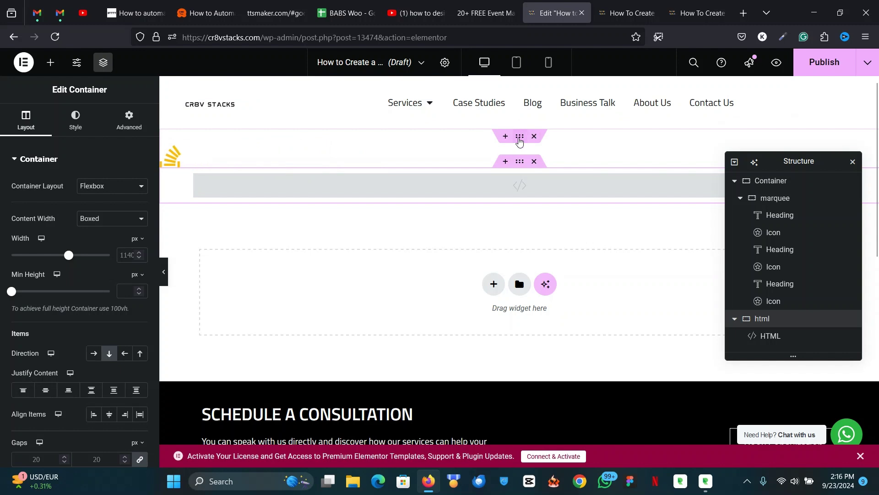
Set the outer marquee container's content justification to center
left_click(520, 137)
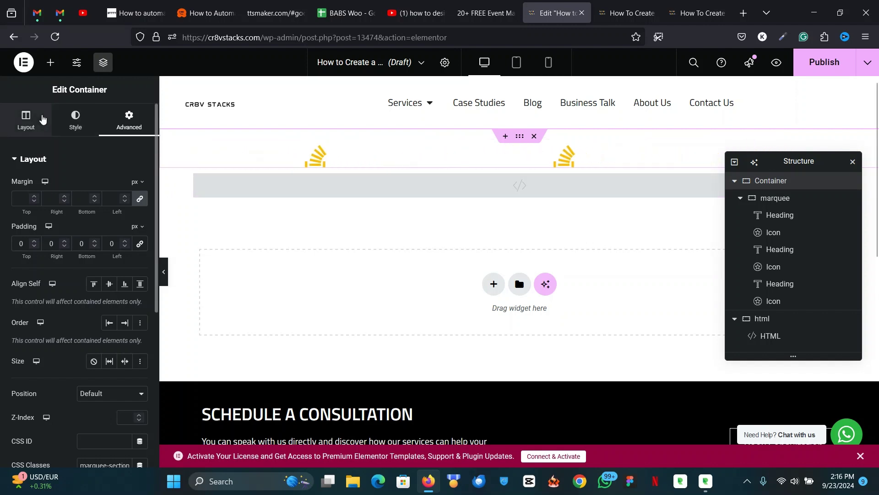
left_click(43, 119)
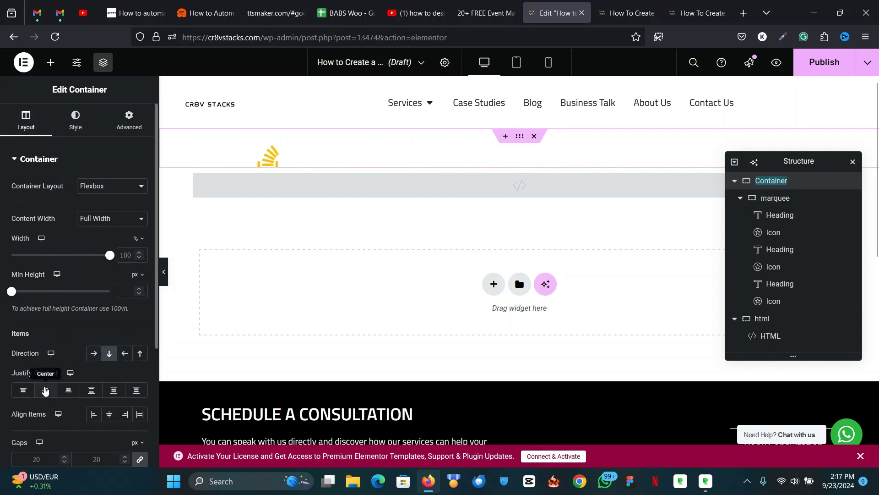
left_click(45, 390)
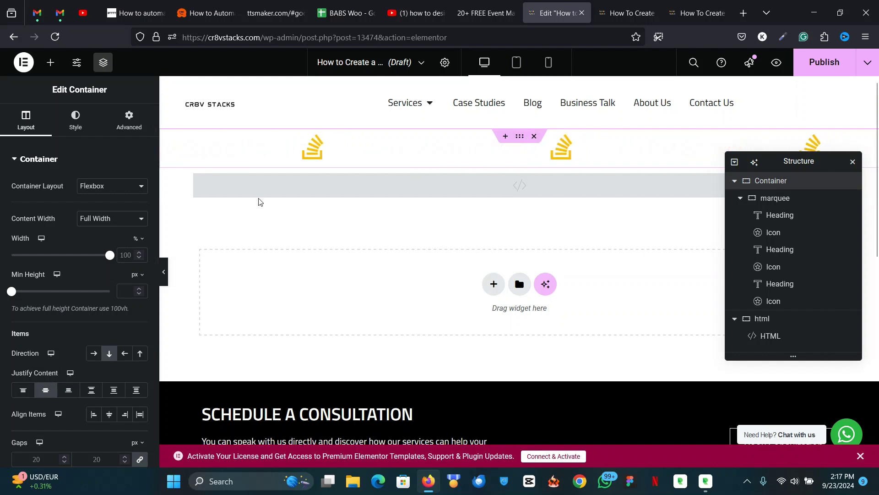
Set the outer marquee container's background to the global color #000517, Days Bg color in tables
left_click(66, 128)
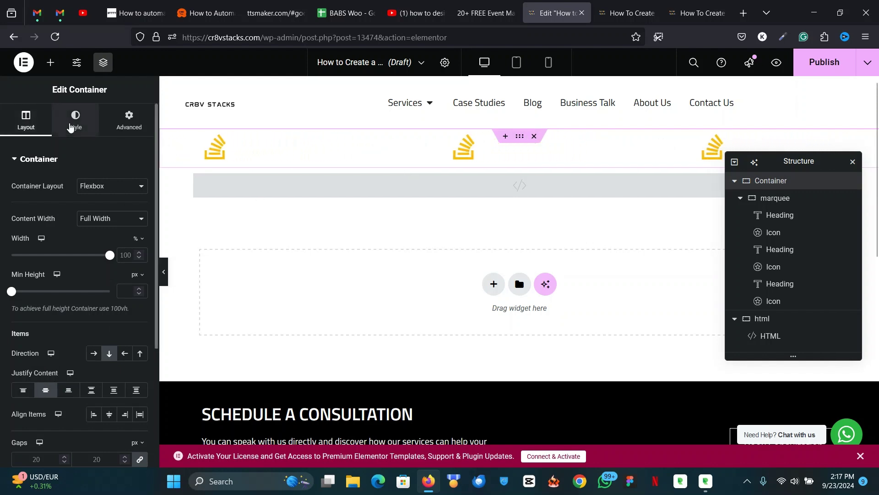
left_click(93, 214)
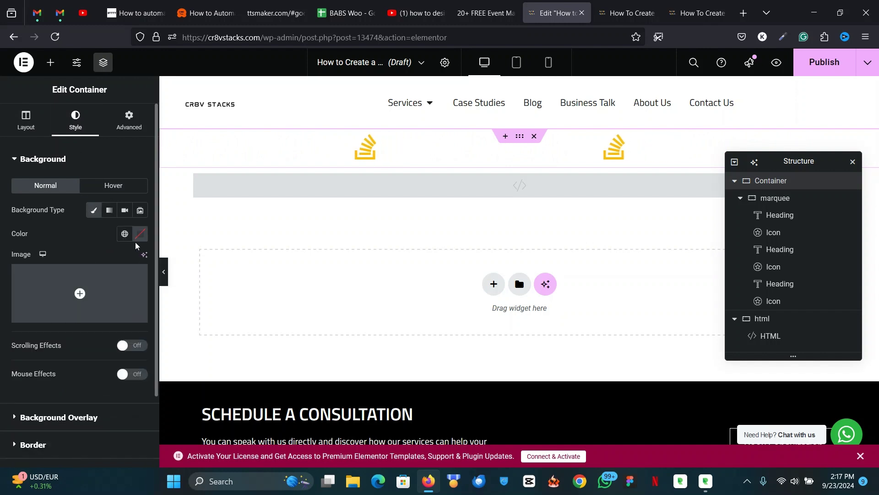
left_click(124, 233)
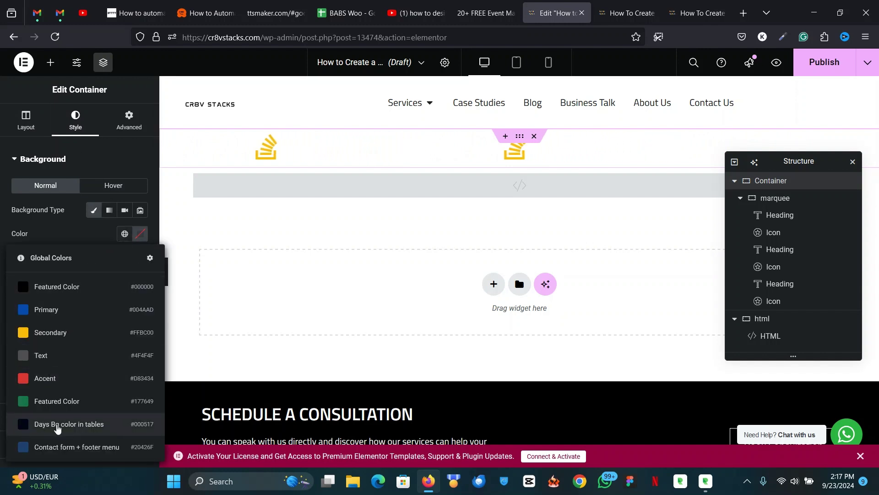
left_click(55, 424)
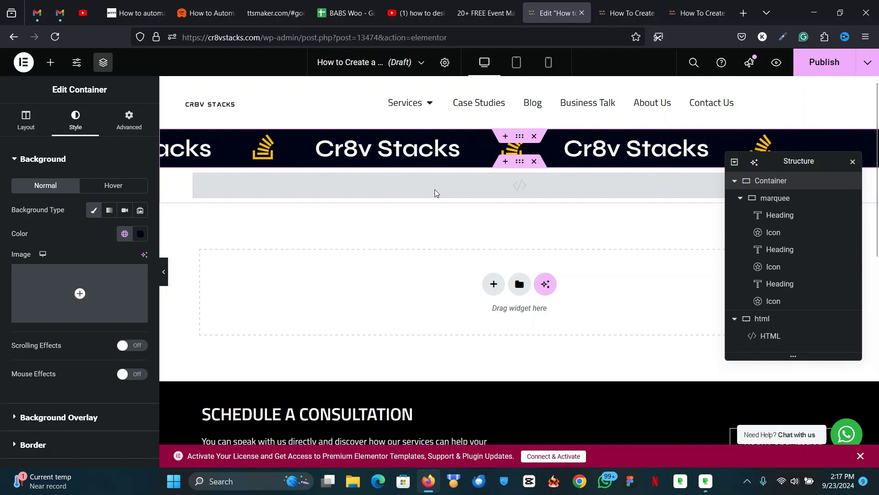
Collapse the inner marquee container in the page structure and duplicate it twice within the outer container
left_click(743, 202)
left_click(741, 199)
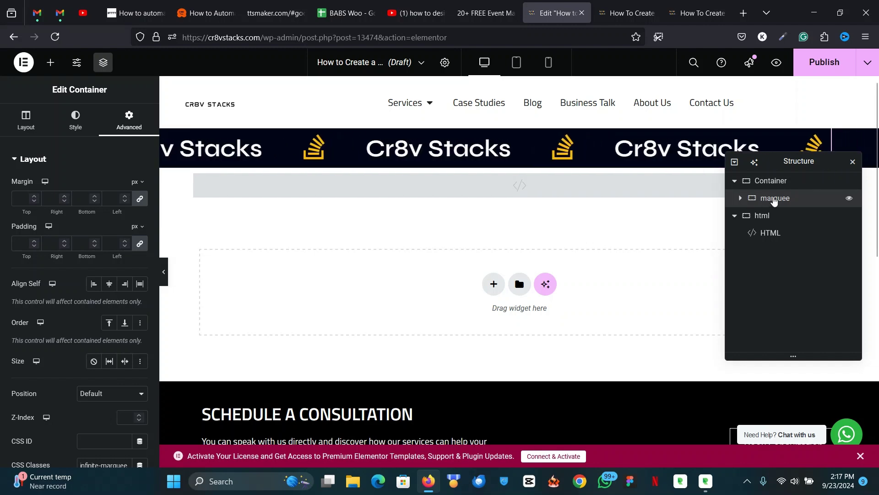
right_click(775, 199)
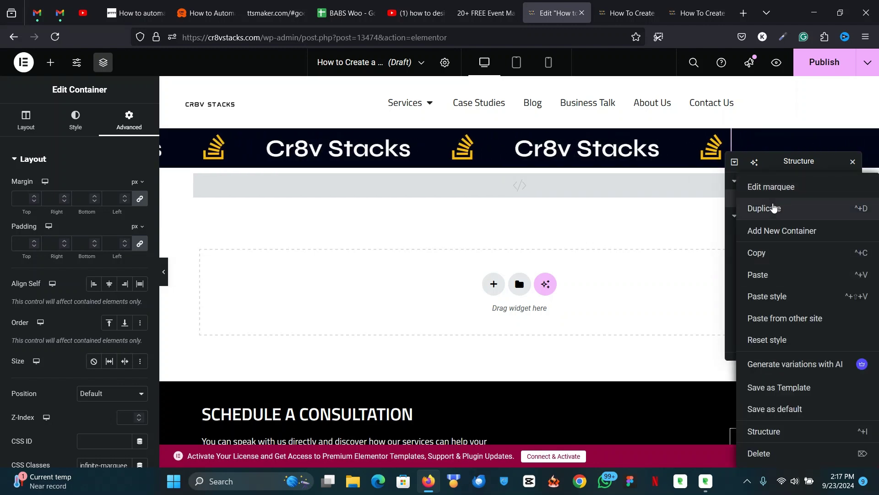
left_click(774, 208)
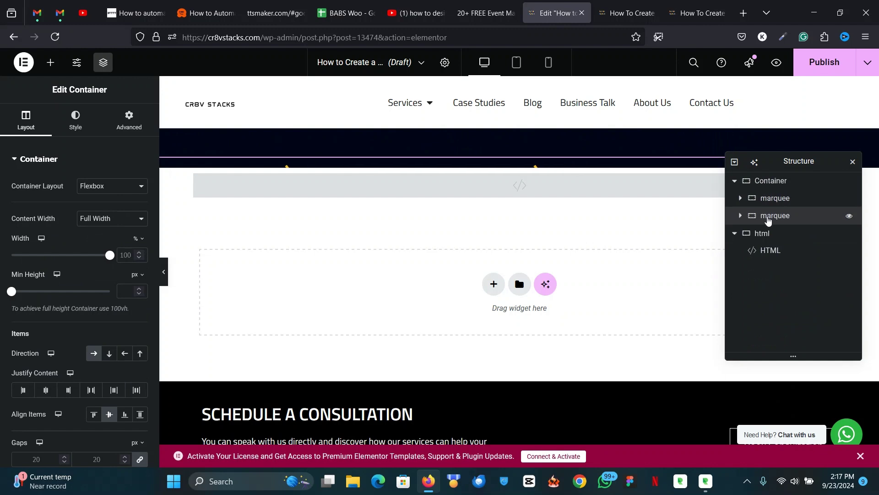
right_click(769, 221)
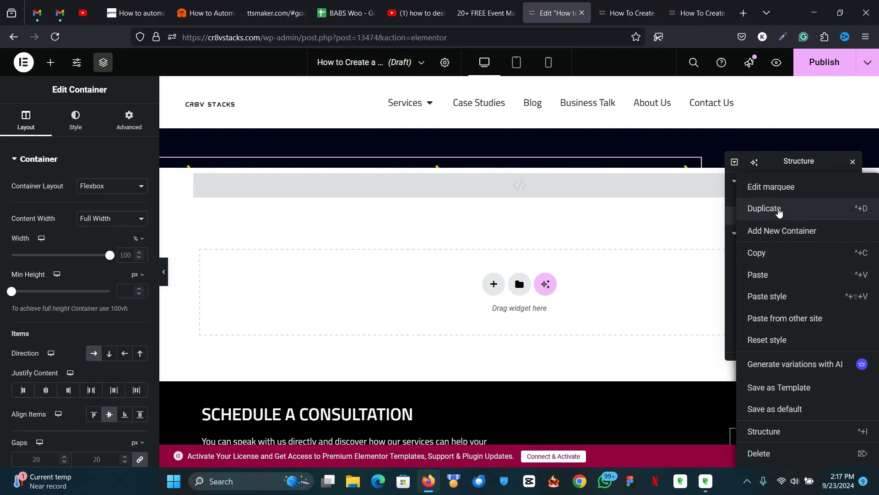
left_click(779, 210)
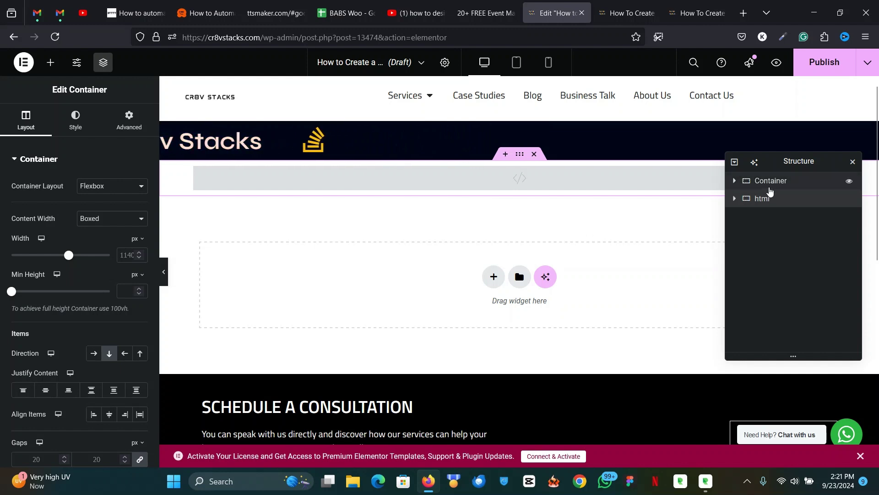
Try a larger minimum height on the outer marquee container and clear the value again
left_click(772, 188)
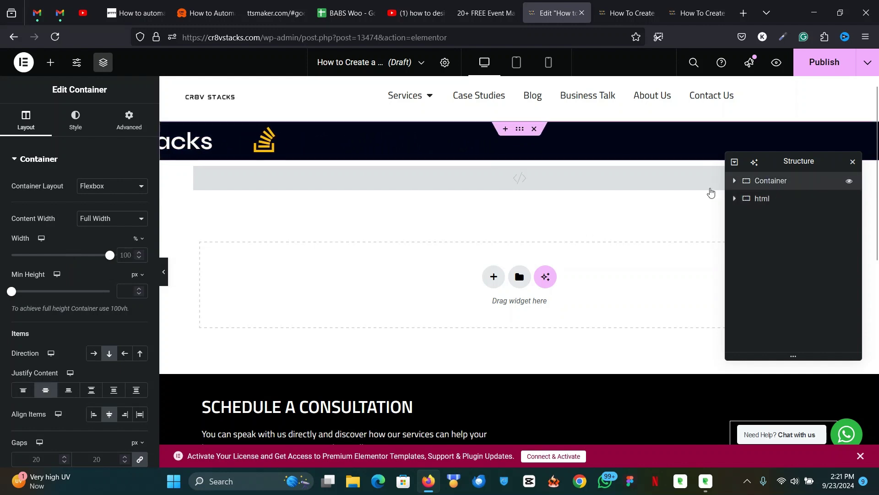
left_click(734, 181)
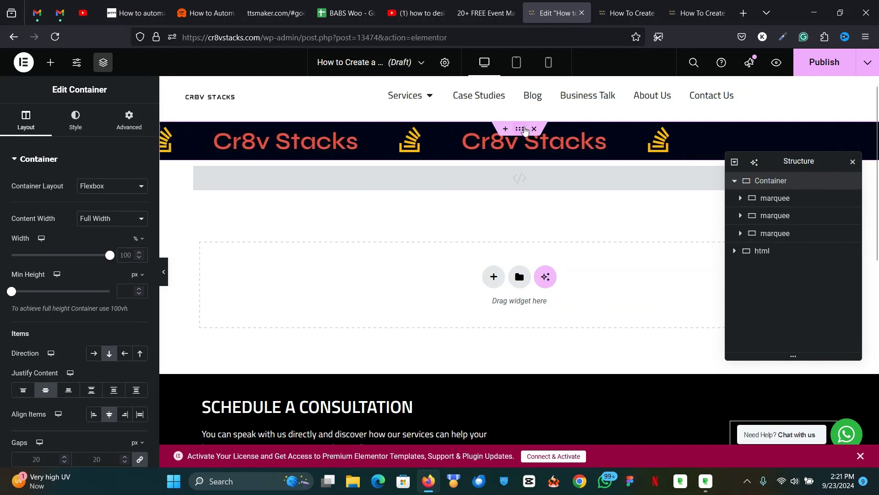
left_click_drag(11, 290, 42, 295)
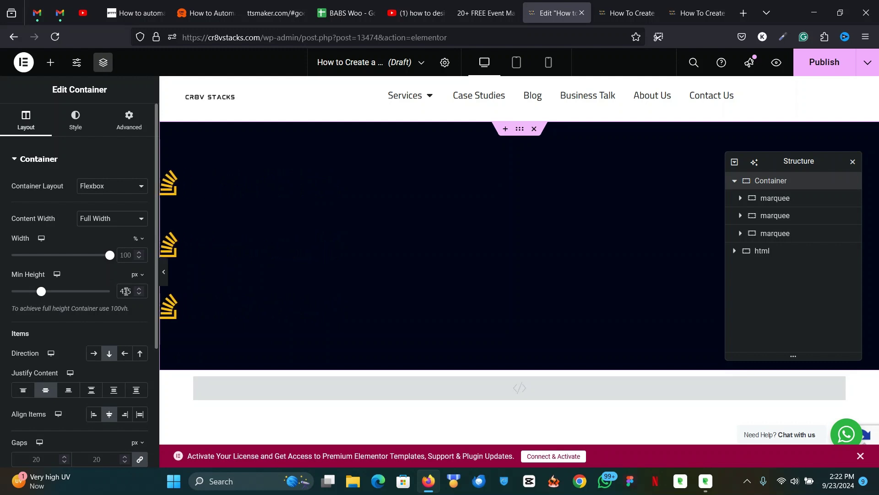
double_click(130, 291)
key("BackSpace")
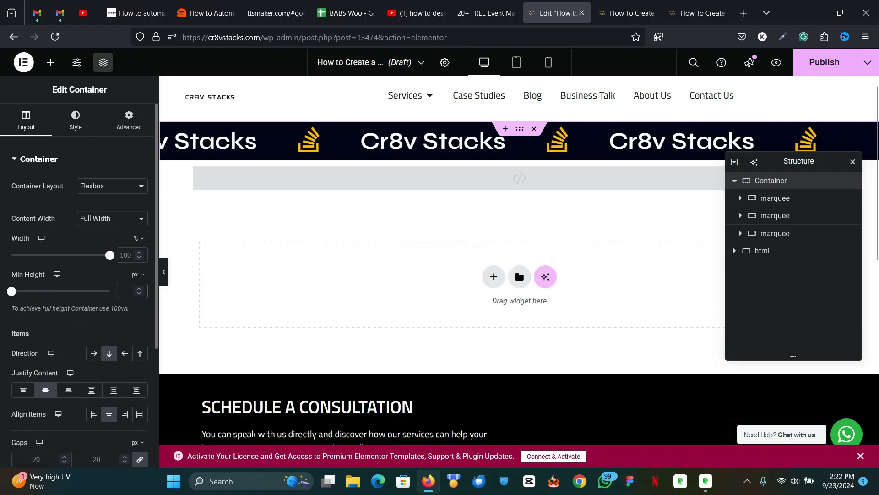
Set the outer marquee container's direction to row so its three marquee copies sit side by side
double_click(773, 183)
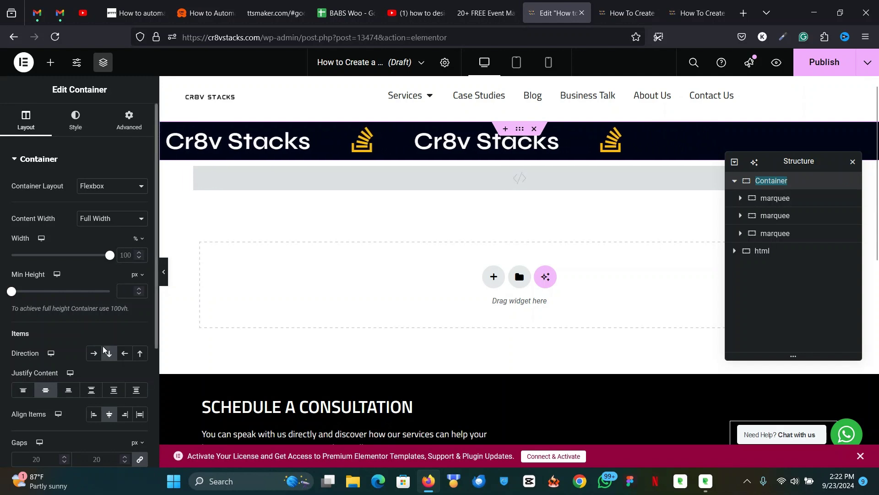
left_click(93, 353)
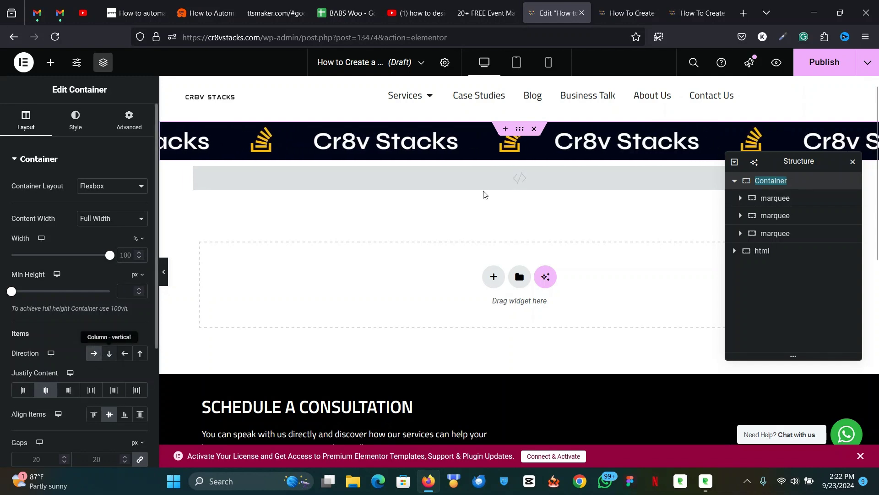
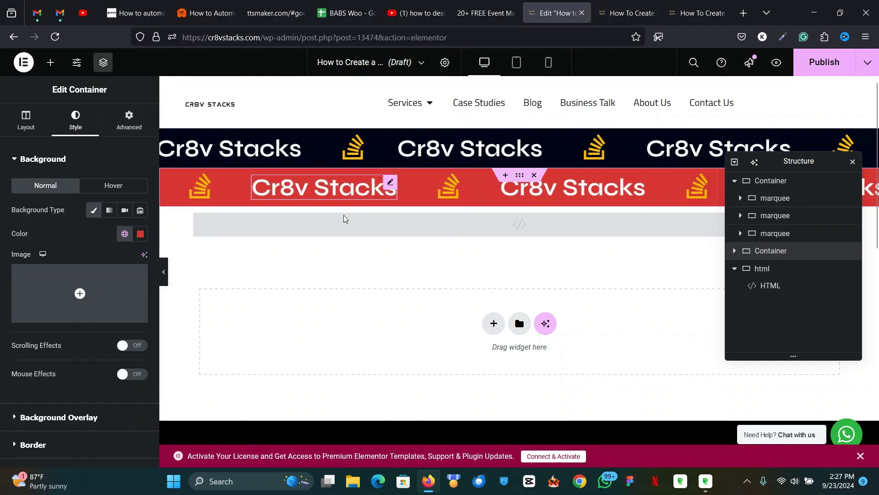
Duplicate the HTML widget inside the html container
left_click(517, 229)
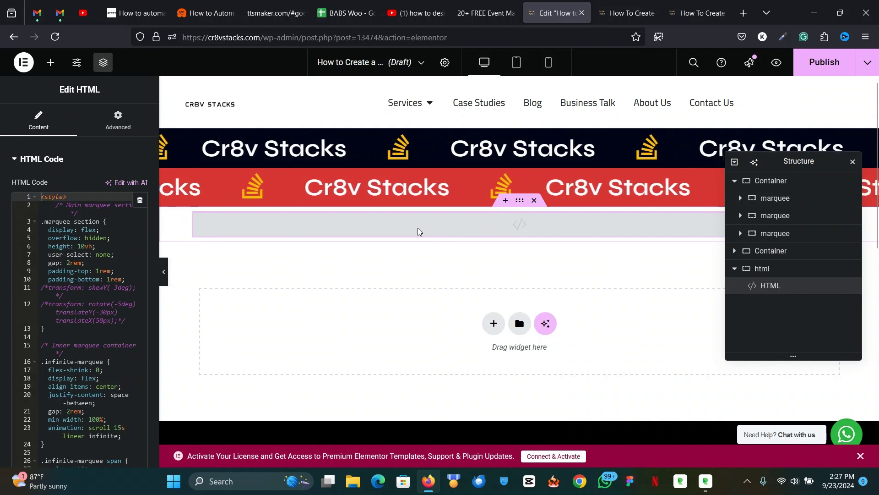
right_click(388, 226)
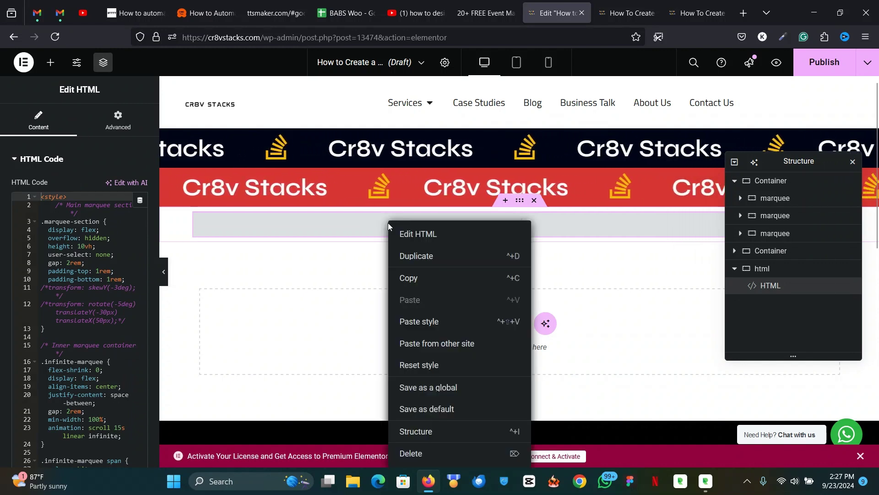
left_click(432, 255)
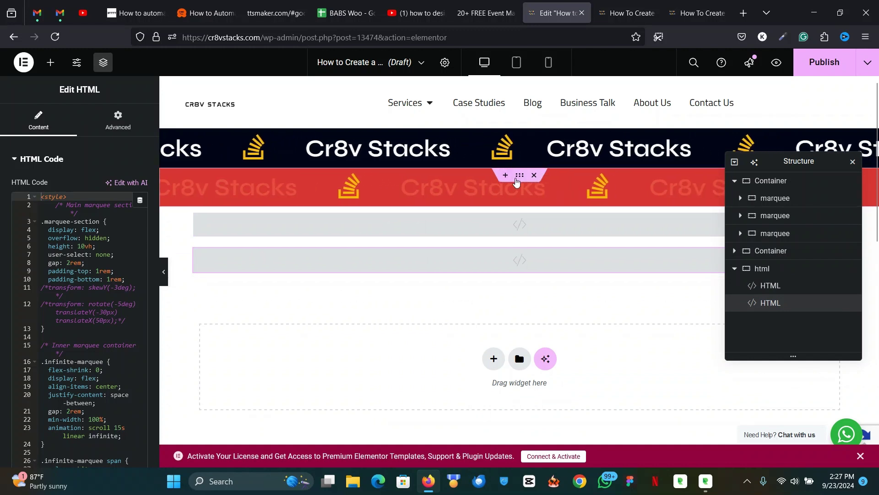
Change the second (red) outer marquee container's CSS class to marquee-section2
left_click(521, 182)
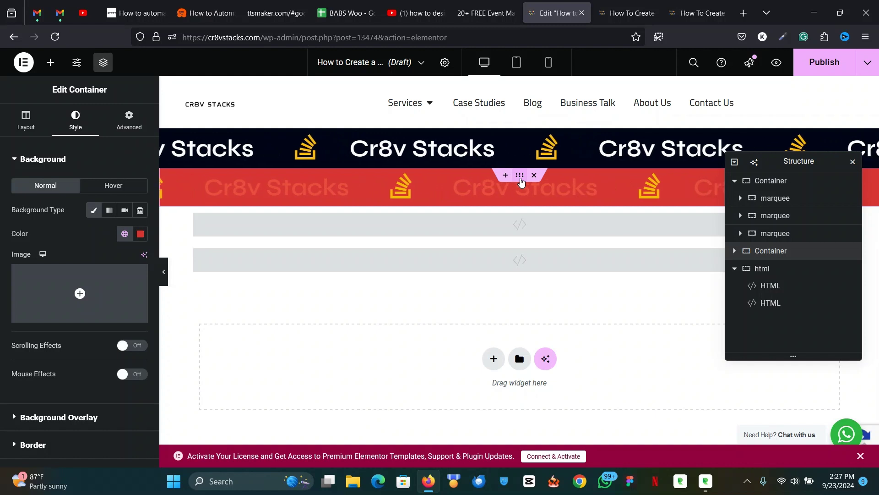
left_click(129, 118)
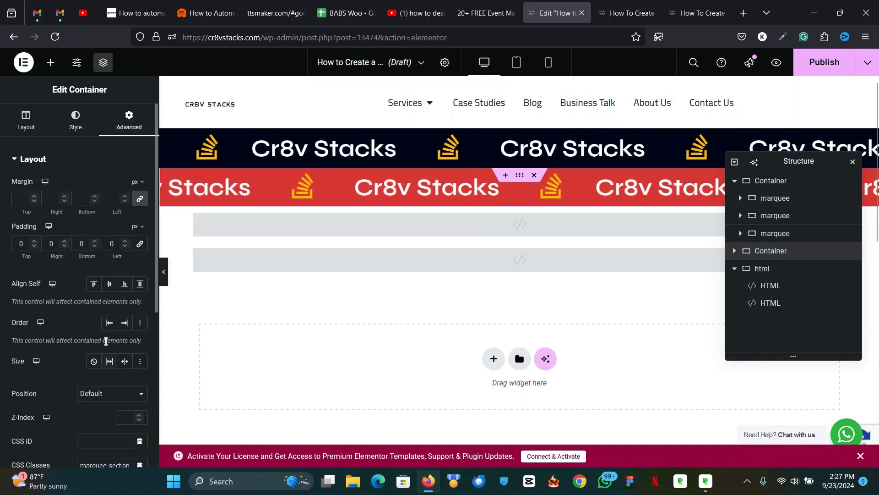
scroll(112, 398, "down", 2)
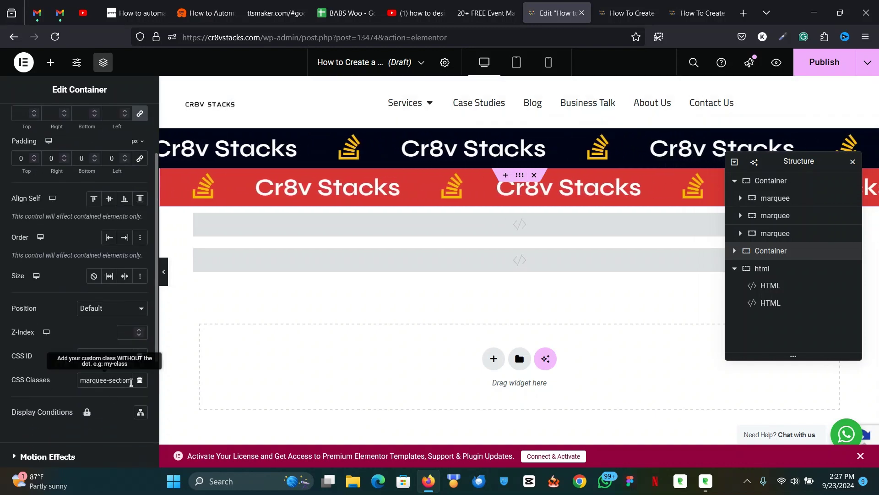
type("2")
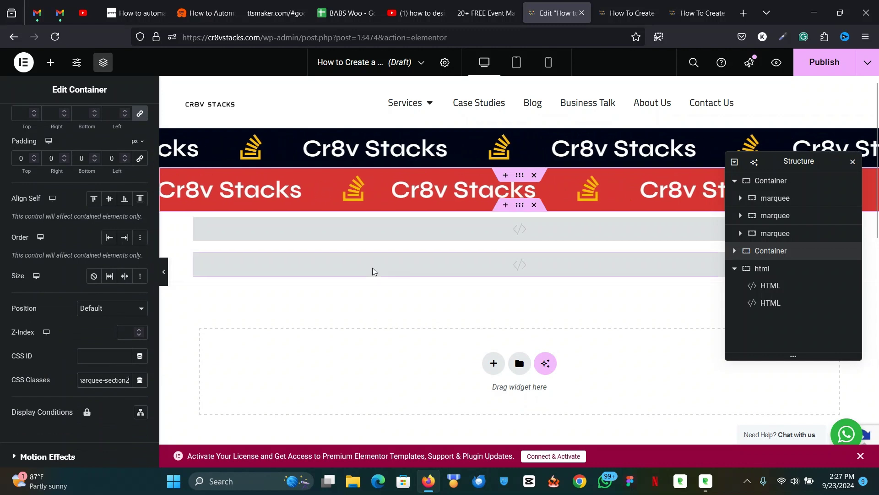
Expand the red marquee's outer container and change its first inner marquee container's CSS class to infinite-marquee2
left_click(735, 251)
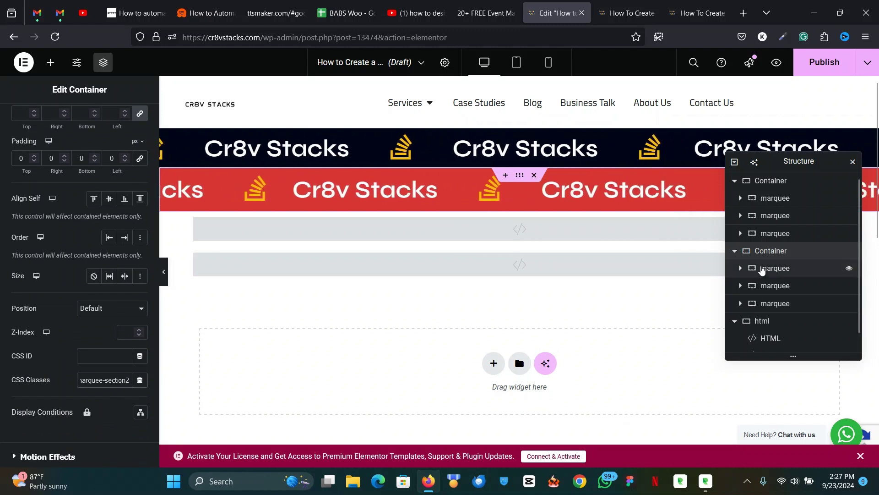
left_click(764, 272)
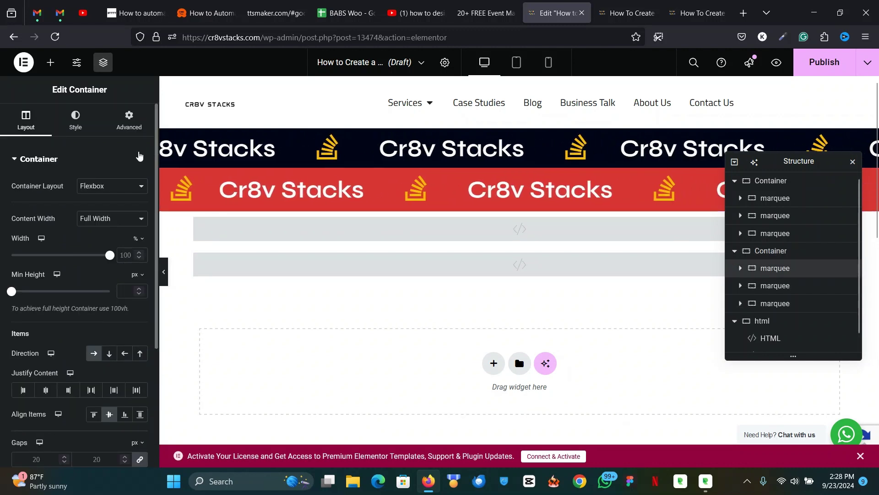
left_click(120, 124)
scroll(81, 365, "down", 3)
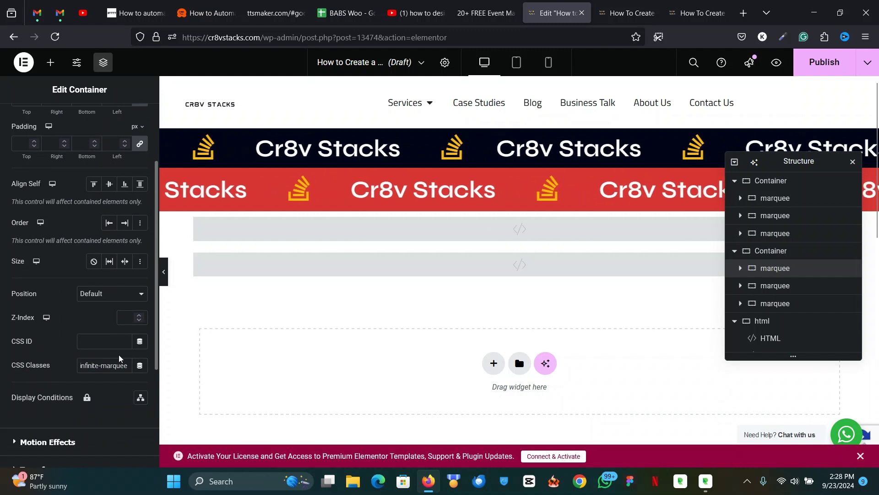
left_click(141, 397)
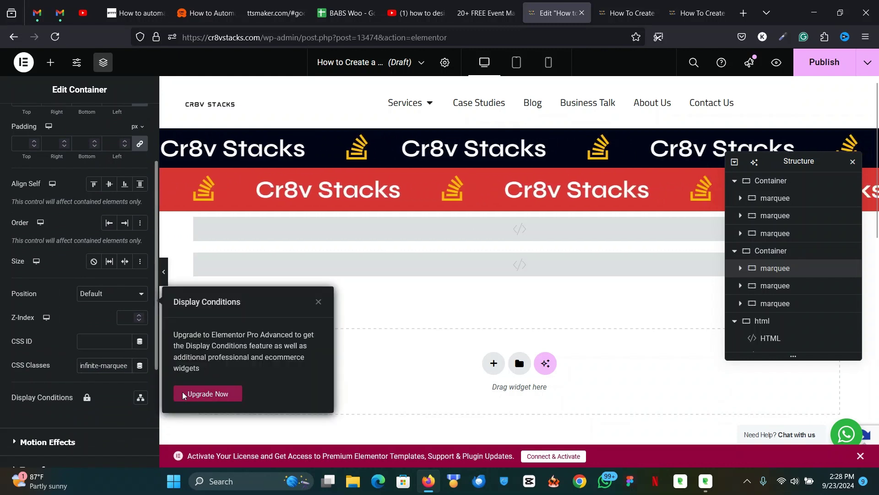
left_click(130, 364)
type("2")
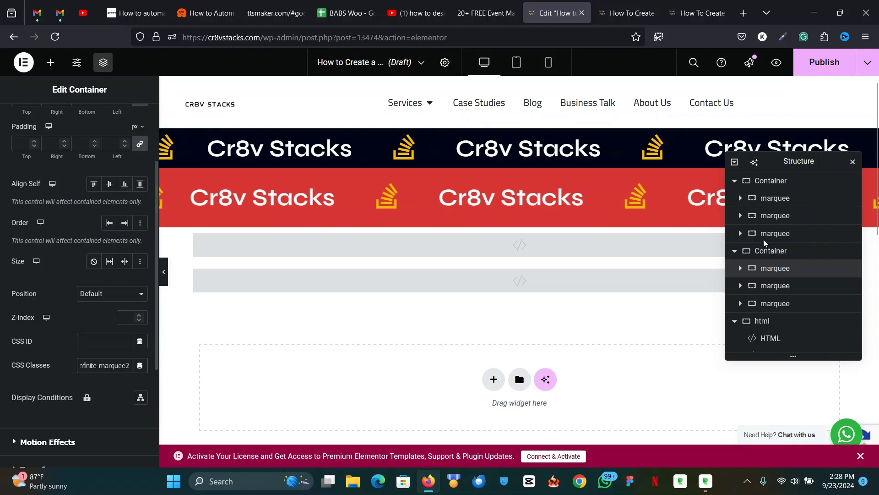
Change the CSS class of the red marquee's second and third inner containers to infinite-marquee2
left_click(774, 292)
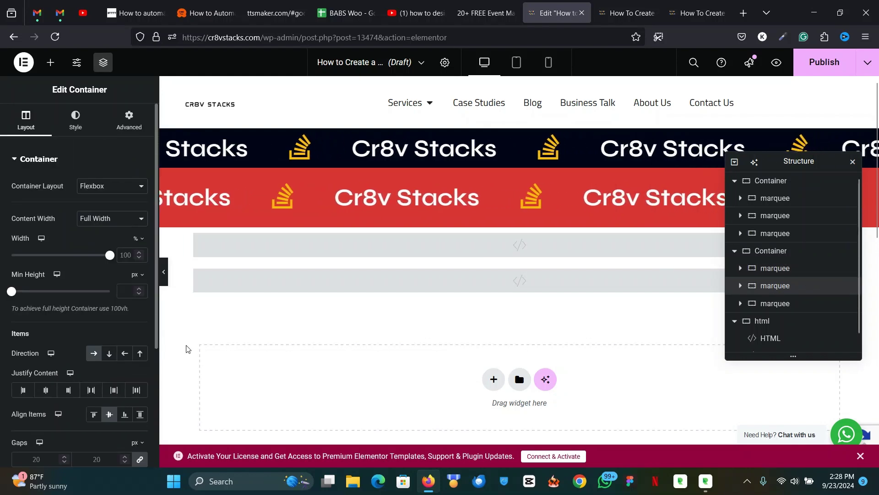
left_click(130, 120)
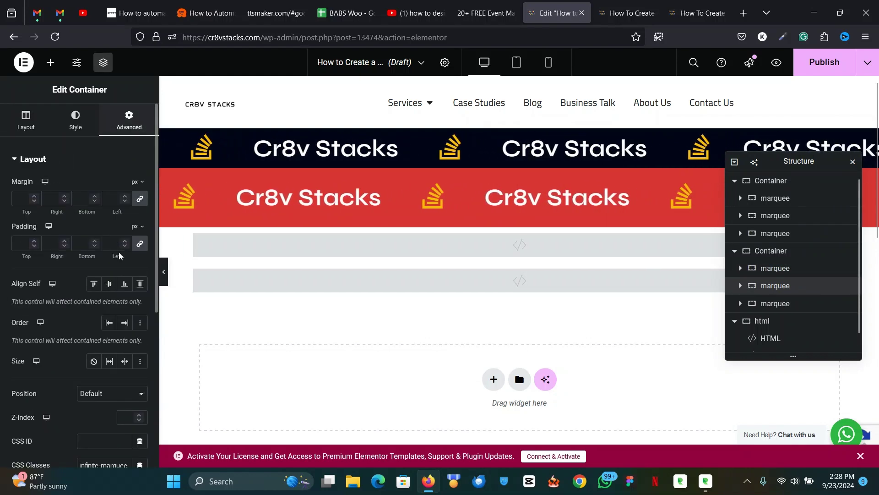
scroll(108, 348, "down", 3)
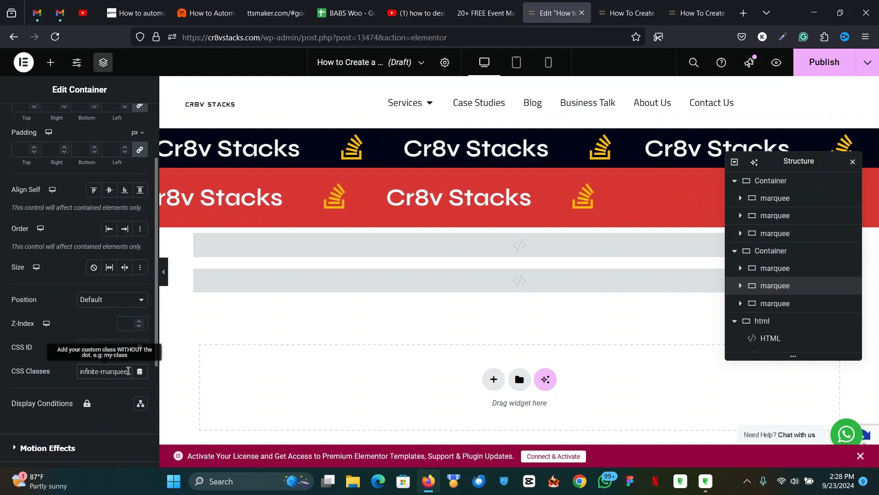
left_click(765, 303)
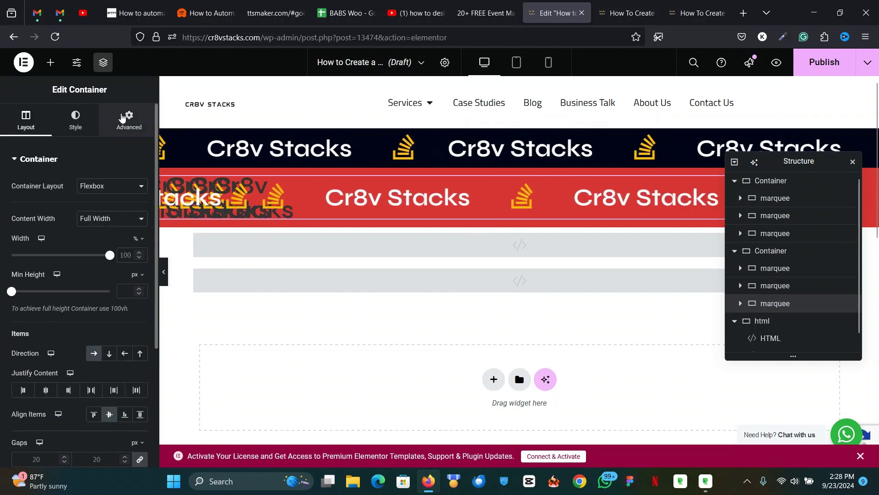
left_click(123, 118)
scroll(117, 352, "down", 3)
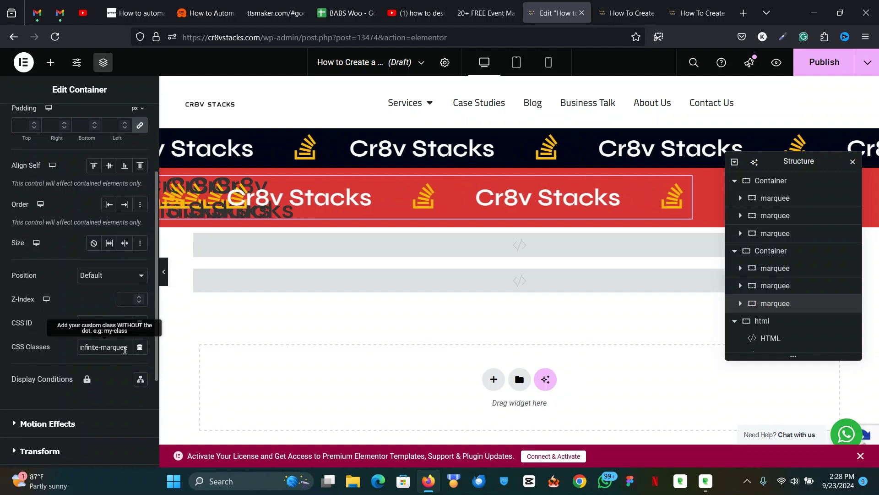
type("2")
left_click(140, 380)
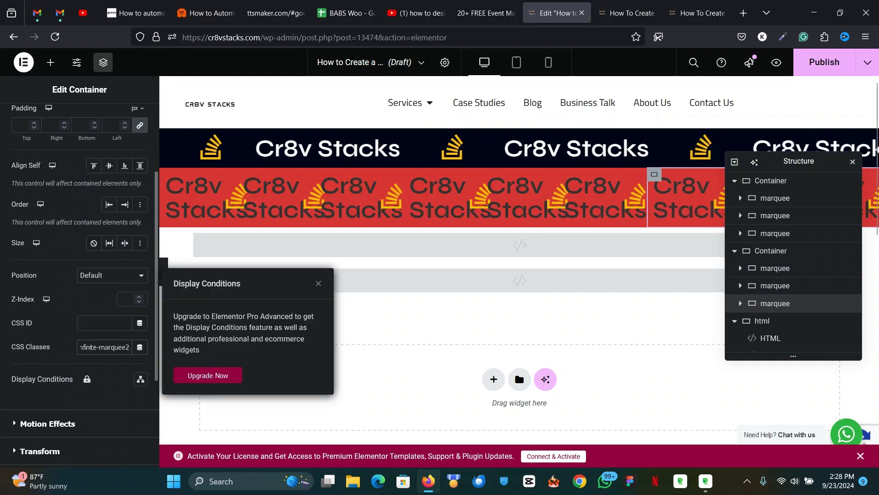
In the duplicated HTML widget's CSS, rename the main selectors to .marquee-section2, .infinite-marquee2 and .infinite-marquee2 span
scroll(778, 318, "down", 1)
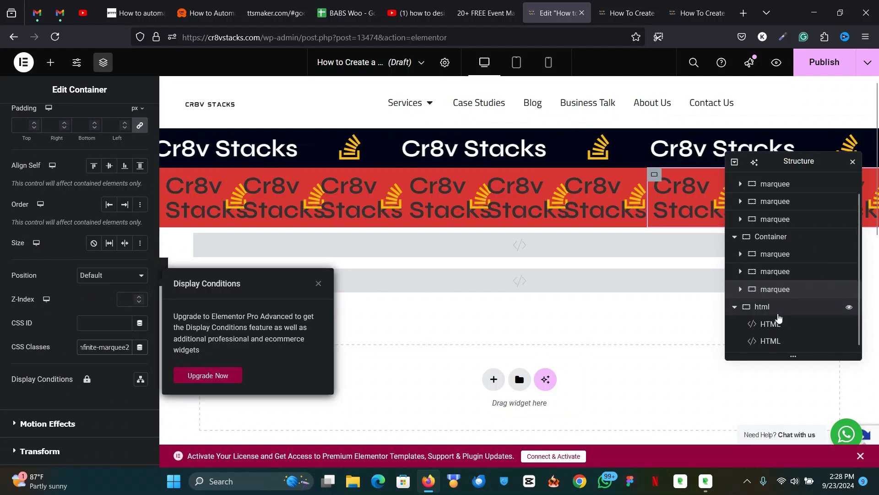
left_click(778, 344)
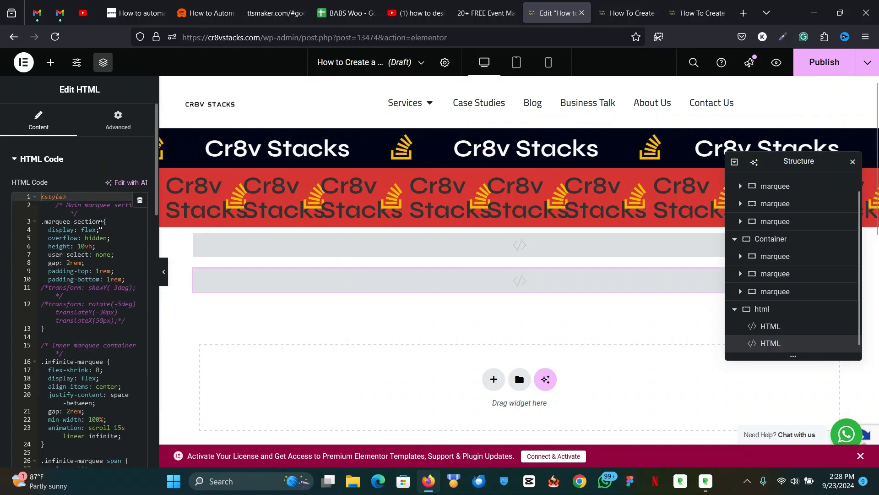
type("2")
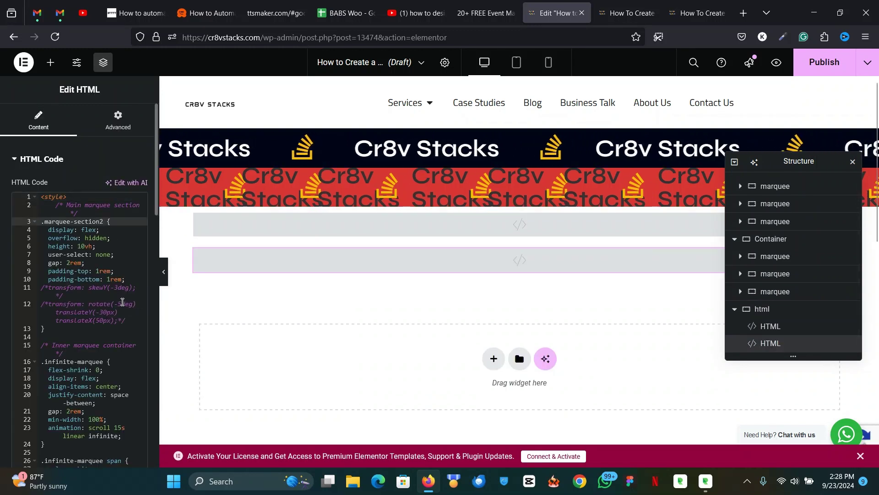
scroll(100, 307, "down", 2)
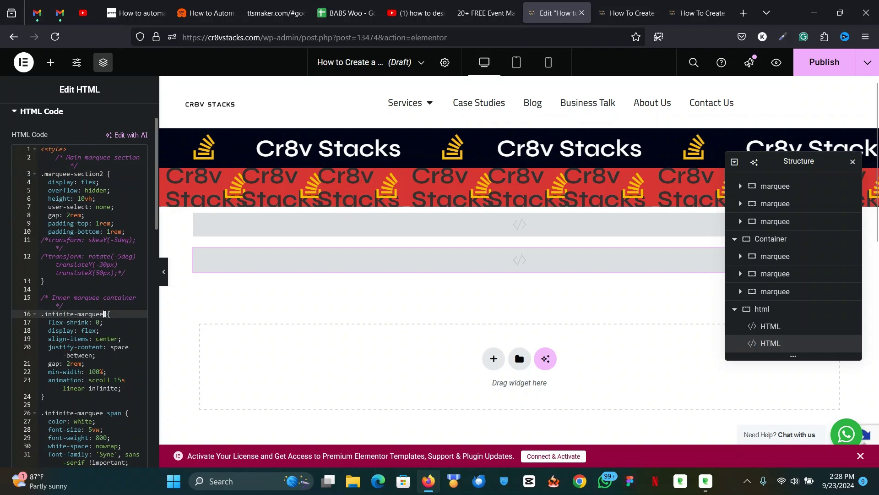
type("2")
scroll(104, 314, "down", 4)
left_click(103, 240)
type("2")
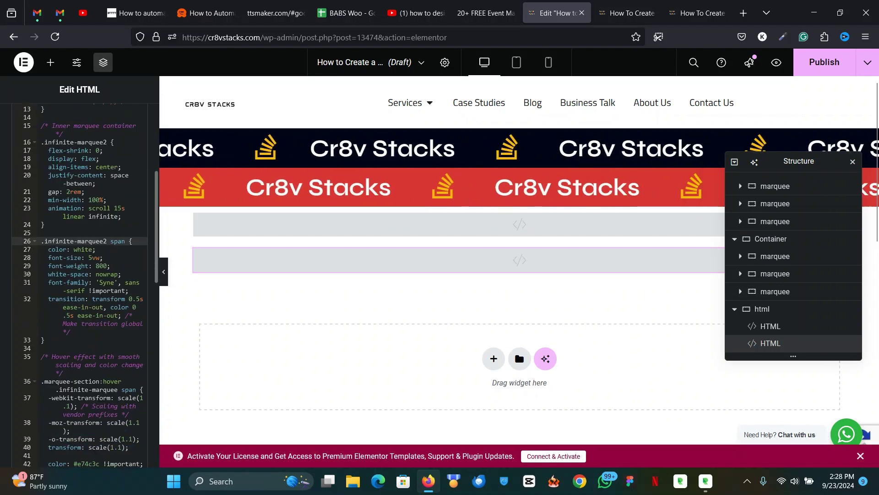
Rename the hover rule's section selector to .marquee-section2 and the media query selectors to .infinite-marquee2 in the duplicated CSS
scroll(105, 321, "down", 10)
left_click(113, 318)
type("2")
scroll(113, 324, "down", 3)
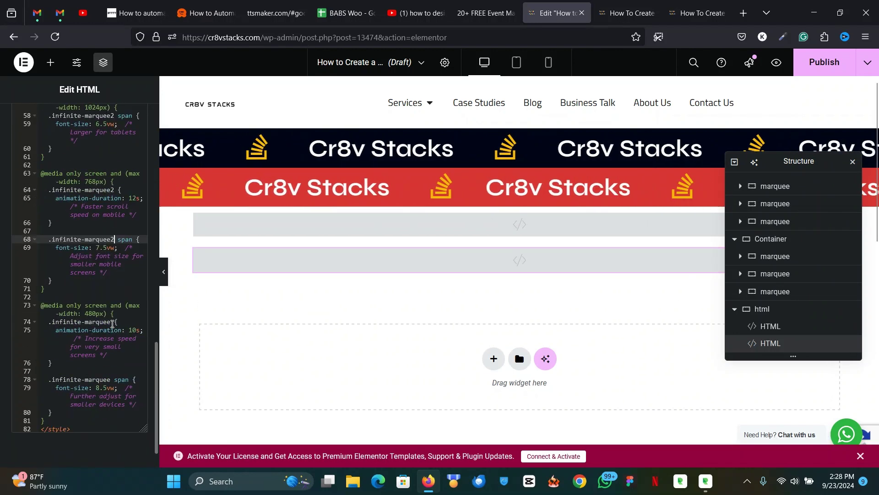
scroll(91, 324, "up", 14)
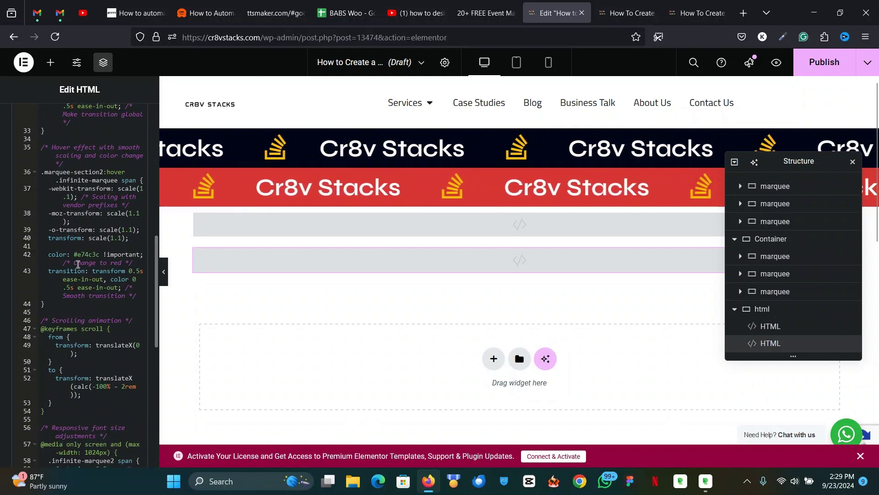
Add reverse to the .infinite-marquee2 animation so it reads scroll 15s linear infinite reverse
scroll(78, 265, "up", 4)
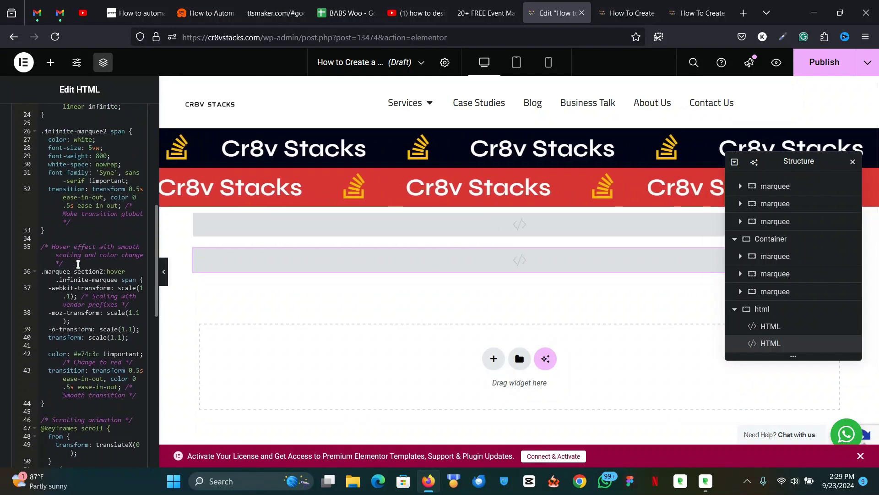
scroll(78, 264, "up", 6)
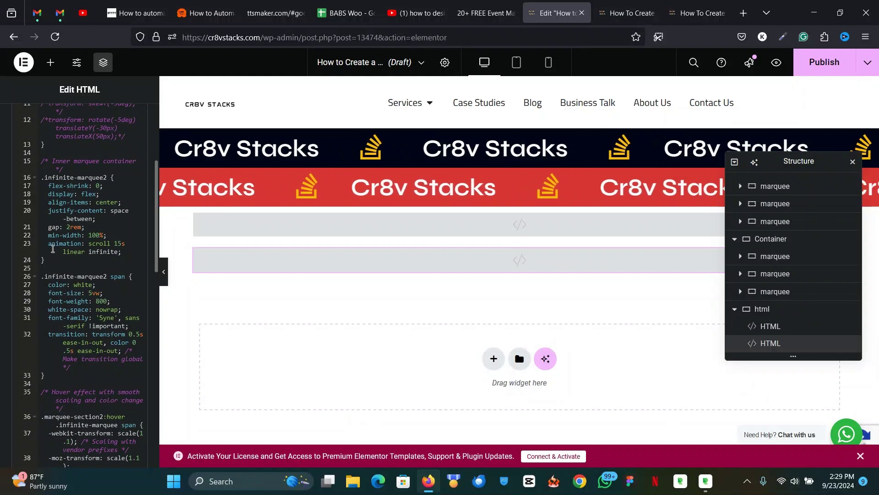
left_click(122, 251)
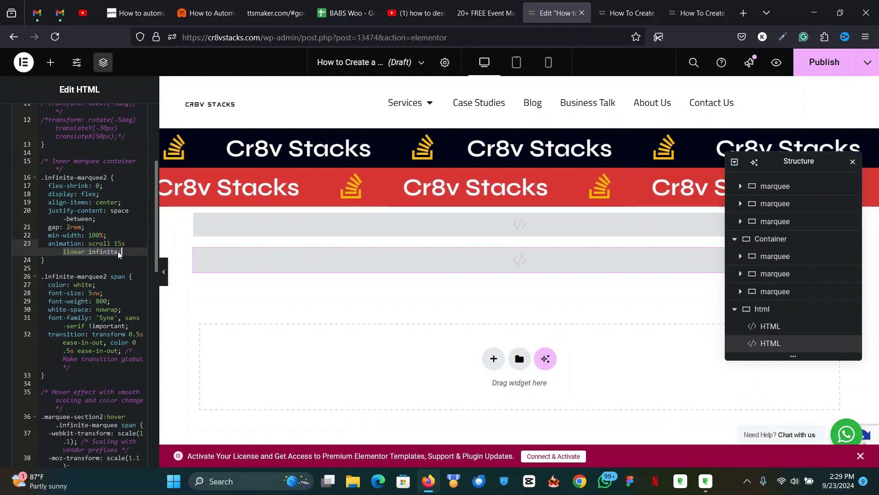
type("re")
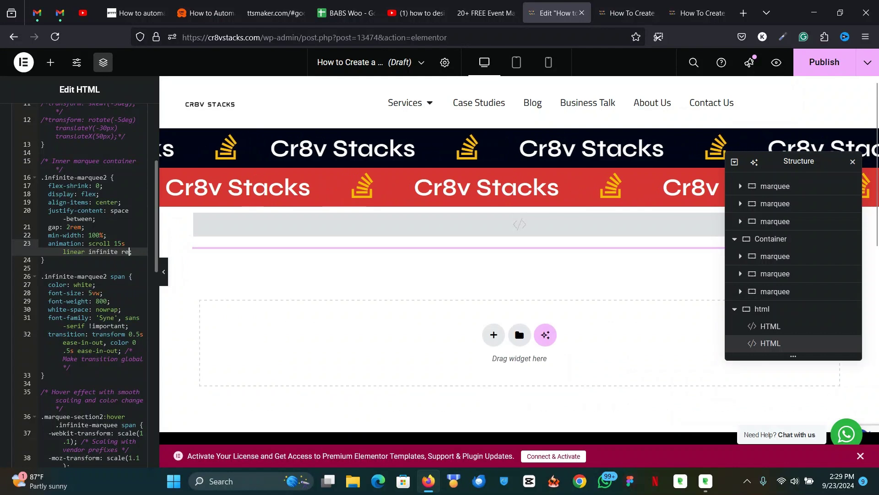
type("cerse;")
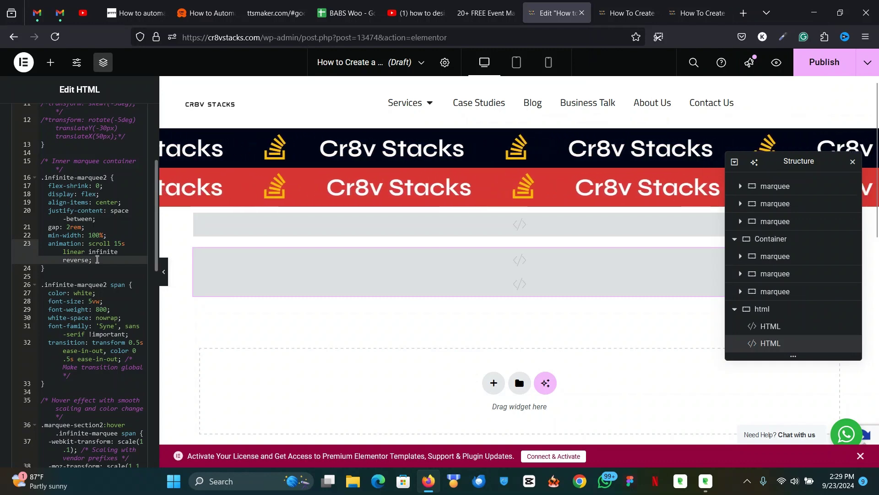
scroll(102, 322, "down", 8)
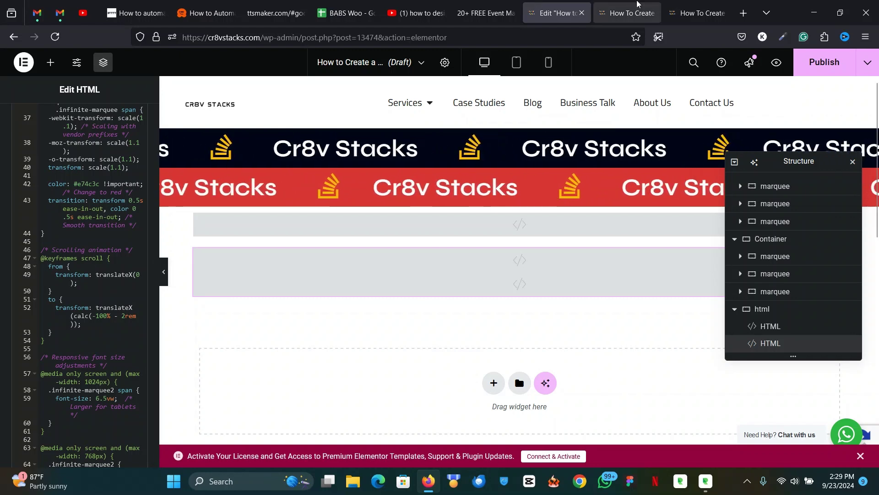
left_click(679, 3)
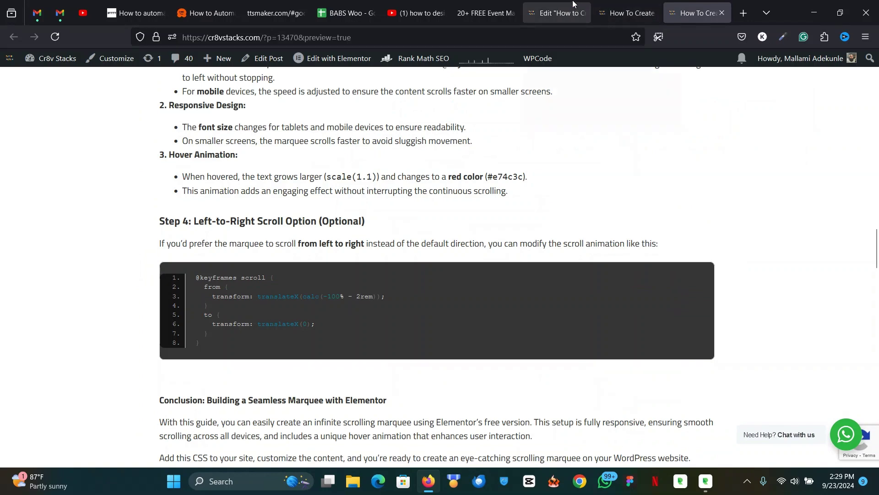
left_click(556, 13)
scroll(52, 362, "down", 2)
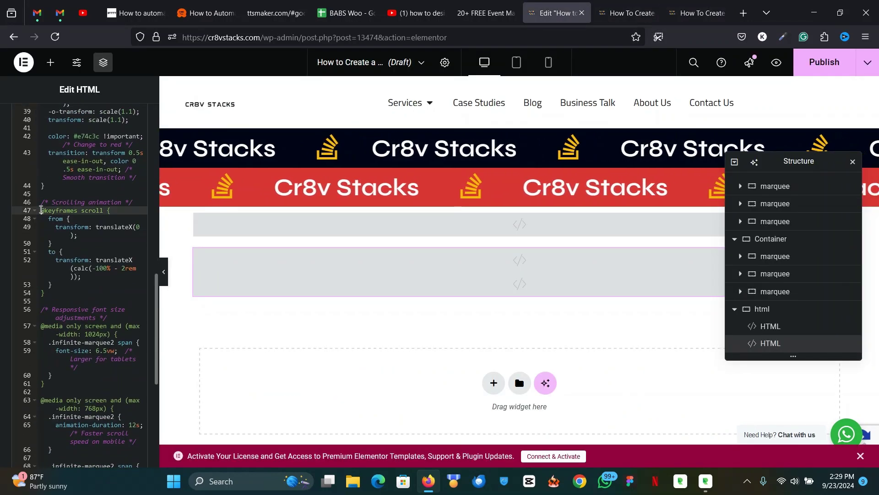
left_click(51, 286, "shift")
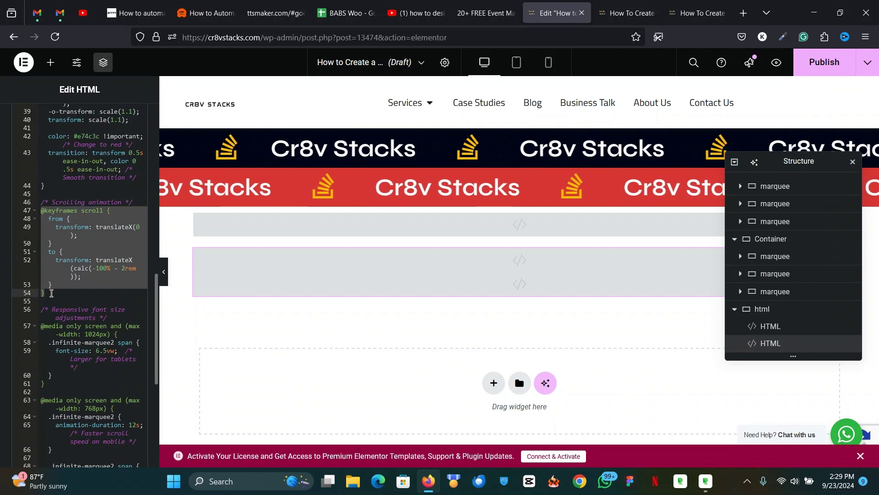
type("@keyframes scroll {   from {     transform: translateX(calc(-100% - 2rem));   }   to {     transform: translateX(0);   }")
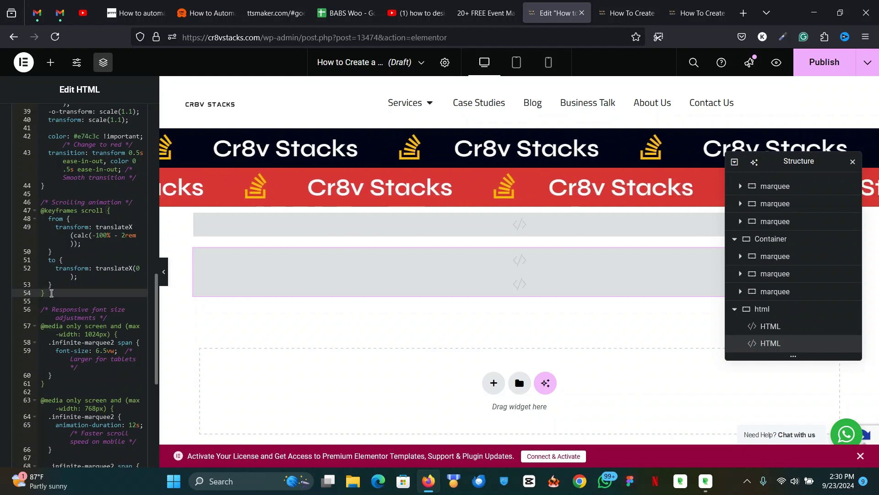
key("ctrl+z")
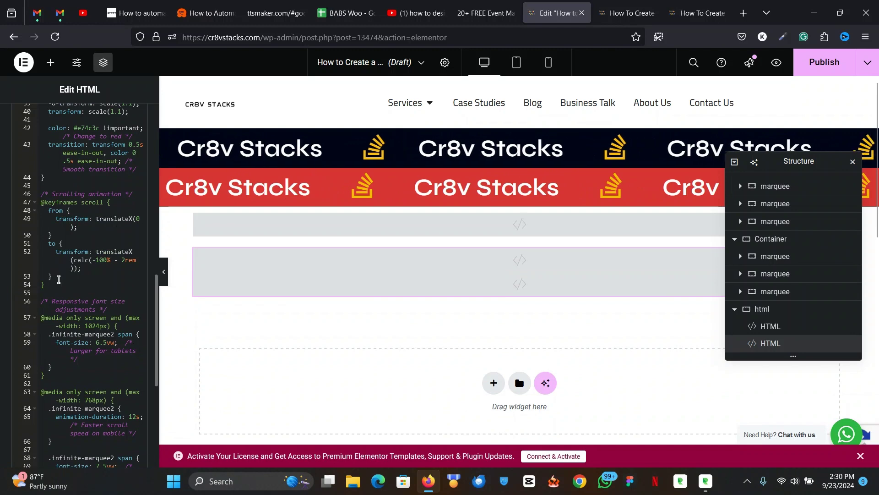
scroll(114, 209, "up", 2)
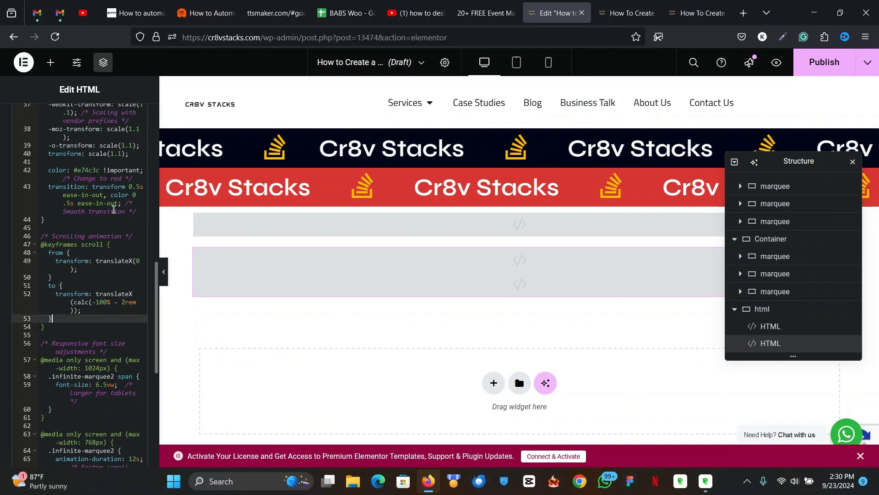
scroll(110, 208, "up", 10)
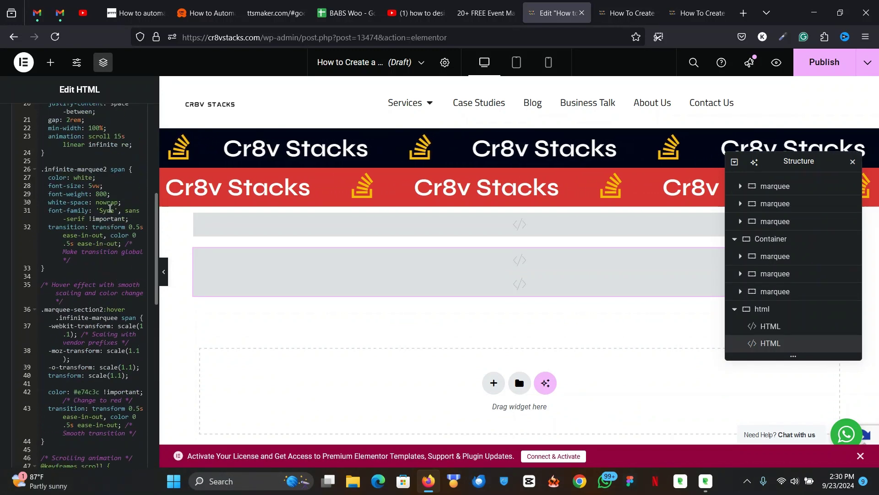
Complete the .infinite-marquee2 animation line so it reads scroll 15s linear infinite reverse;
scroll(110, 208, "up", 1)
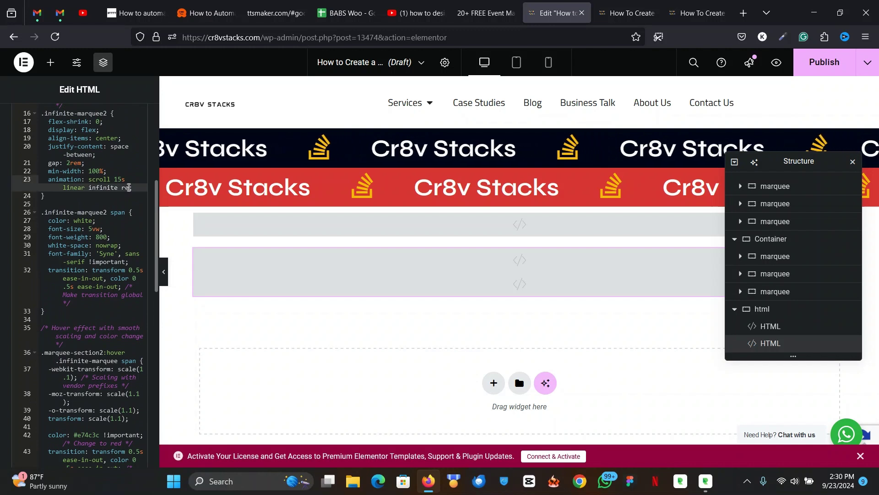
type("ver")
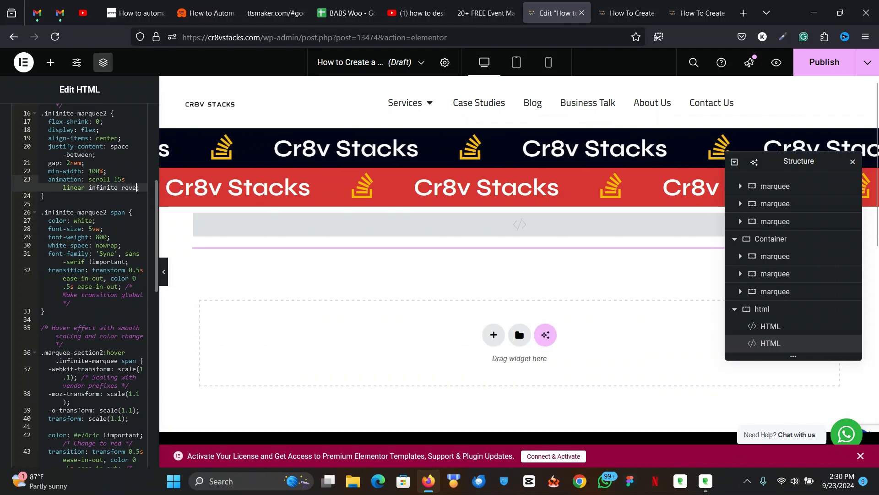
type("se;")
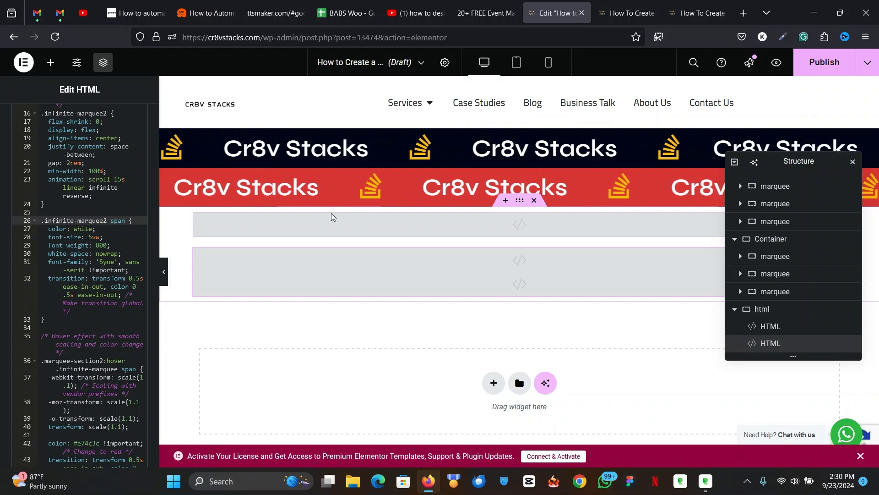
Set the gap in the .marquee-section2 rule of the duplicated CSS to 3rem
scroll(98, 182, "up", 3)
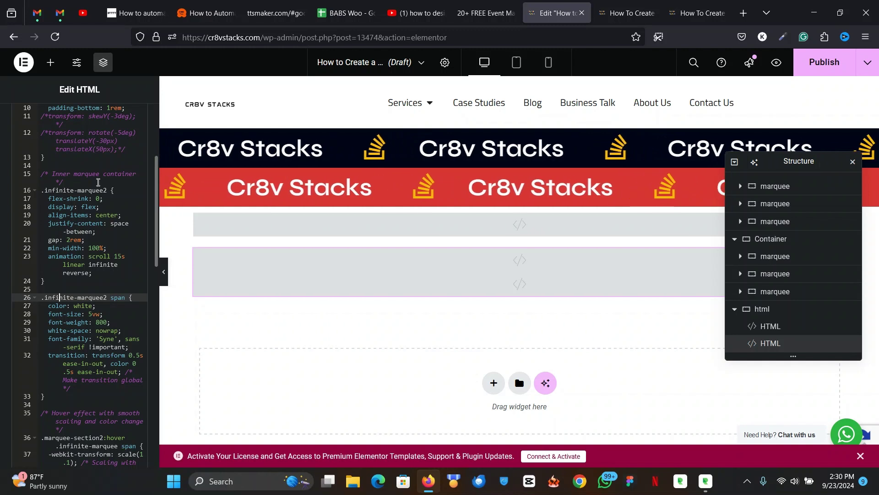
scroll(98, 183, "up", 6)
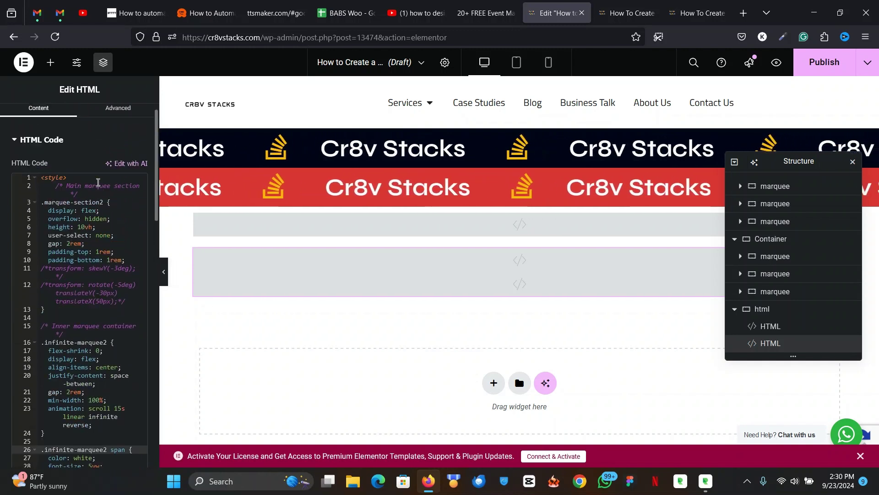
scroll(97, 184, "down", 2)
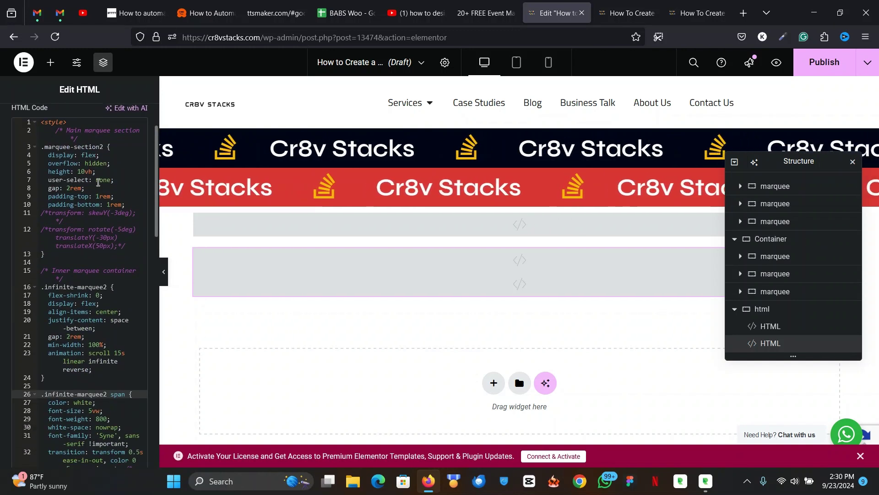
left_click(56, 188)
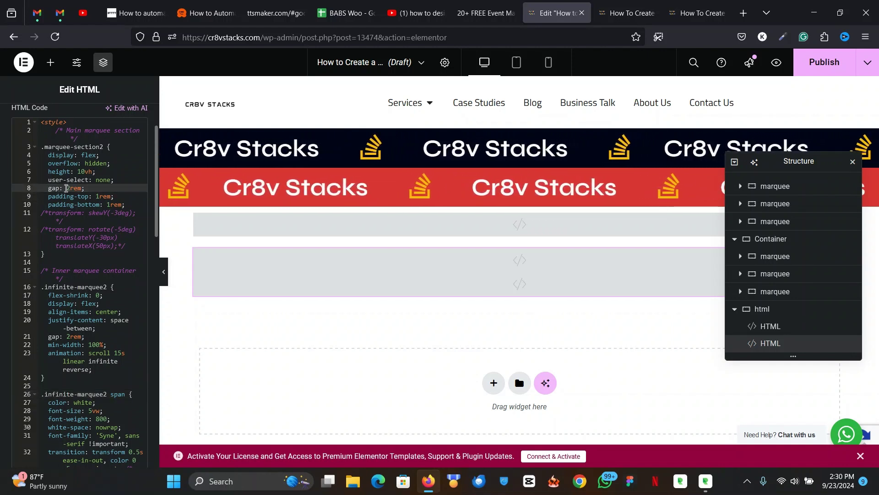
double_click(71, 188)
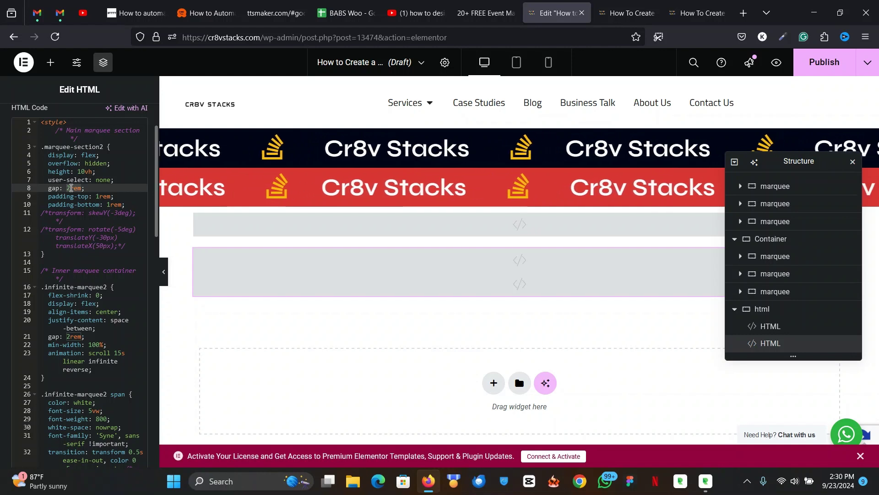
type("1rem")
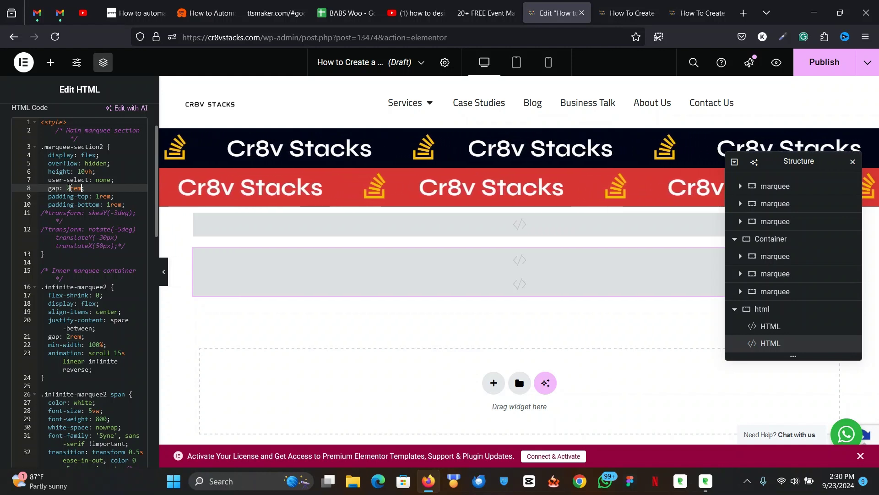
left_click(70, 188)
key("BackSpace")
type("3")
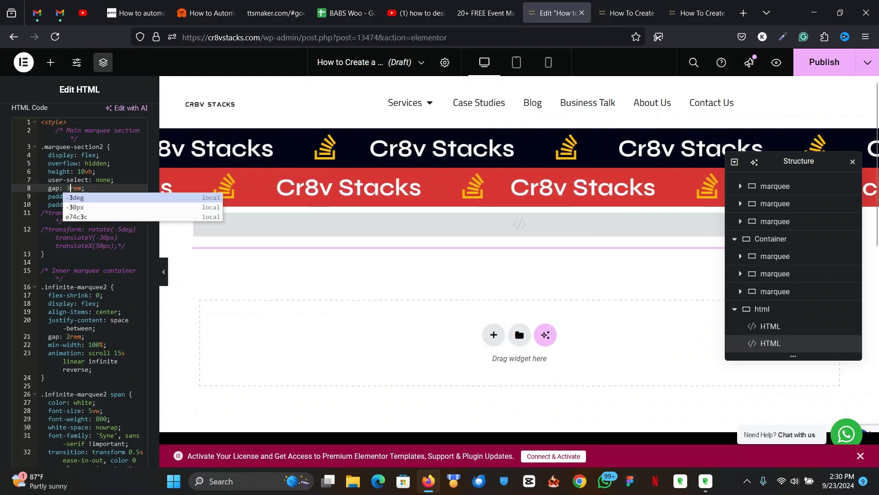
left_click(114, 196)
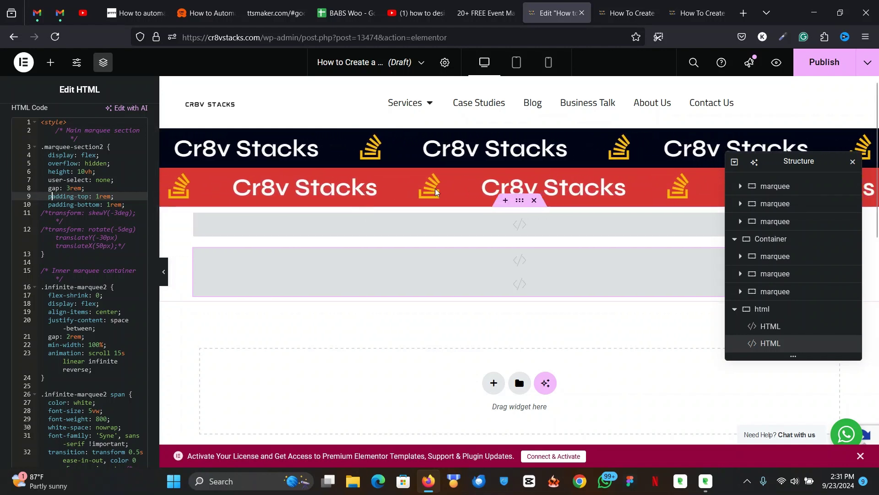
left_click(70, 188)
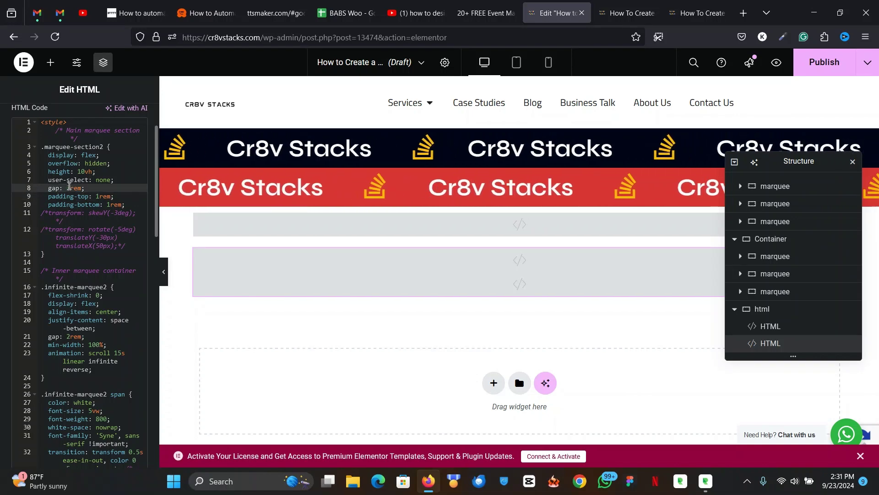
Review the rest of the duplicated CSS, from the inner marquee rules through the hover effect and keyframes to the media queries
scroll(71, 338, "down", 5)
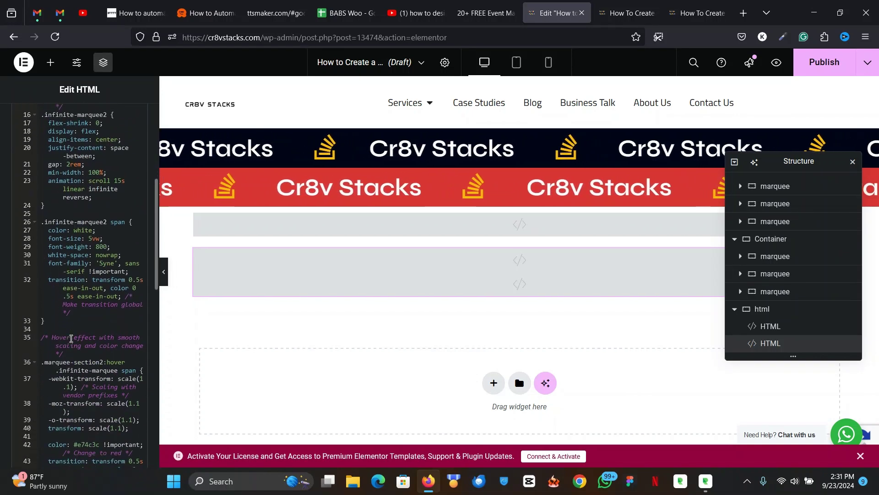
scroll(71, 321, "up", 1)
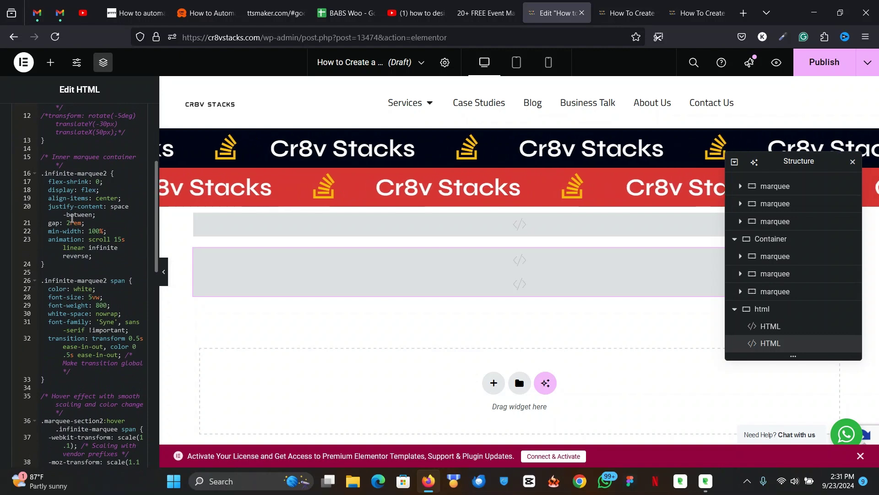
scroll(78, 370, "down", 12)
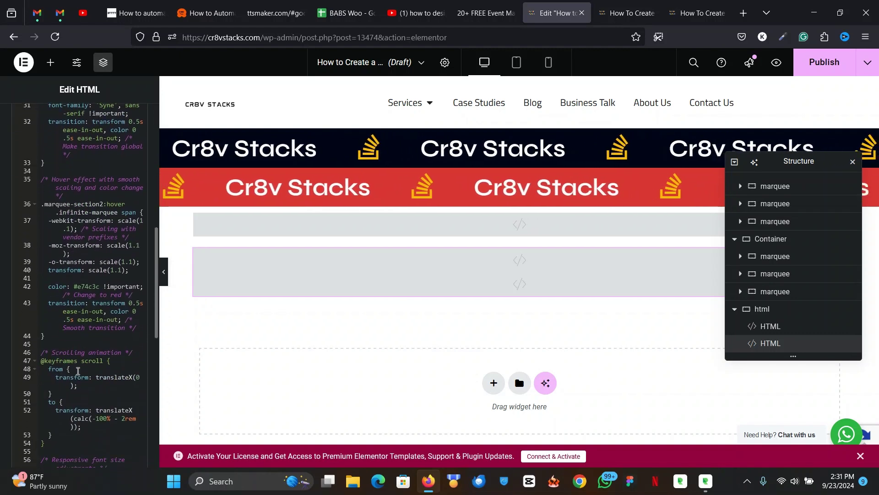
scroll(78, 371, "down", 4)
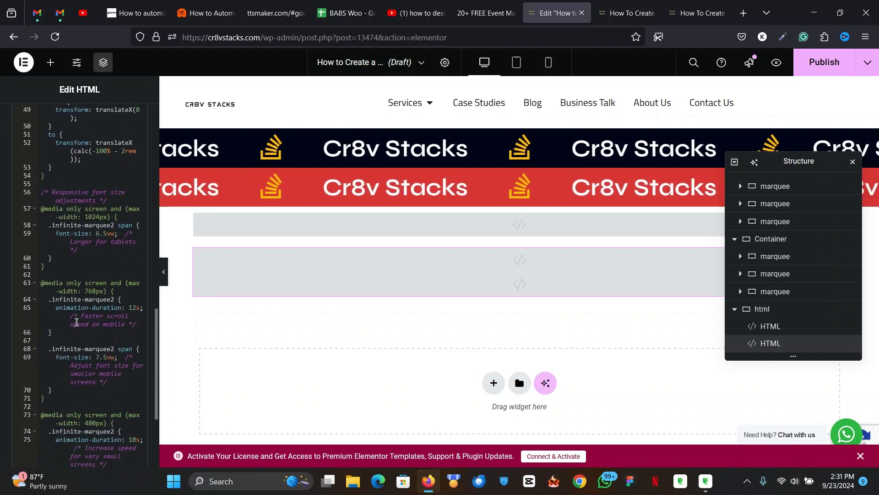
scroll(77, 322, "up", 15)
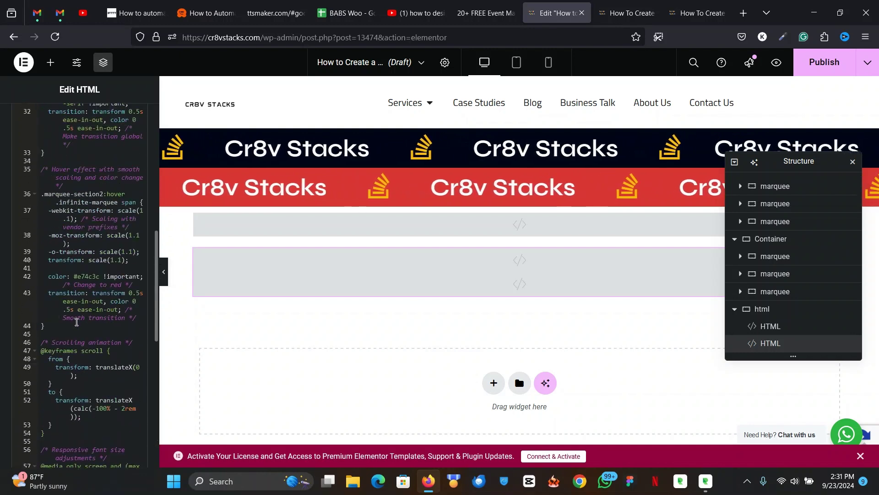
scroll(74, 251, "down", 4)
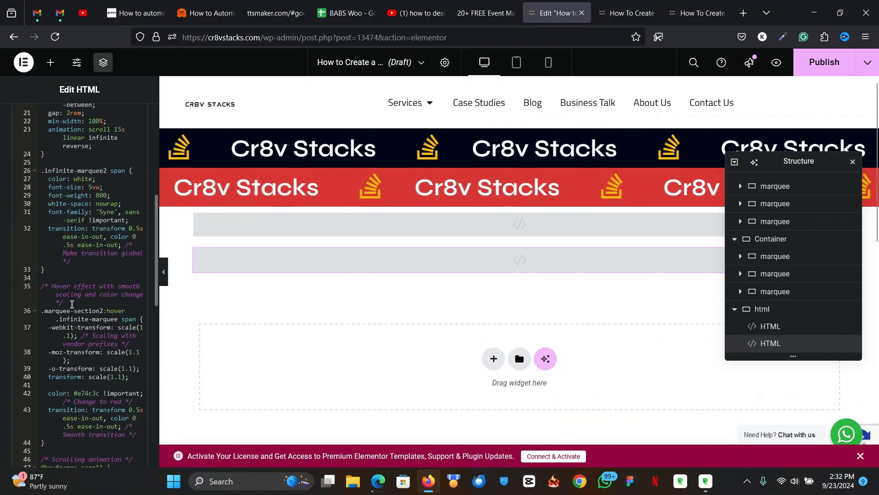
Try deleting the font-family line from the .infinite-marquee2 span rule and undo the deletion
scroll(90, 181, "up", 1)
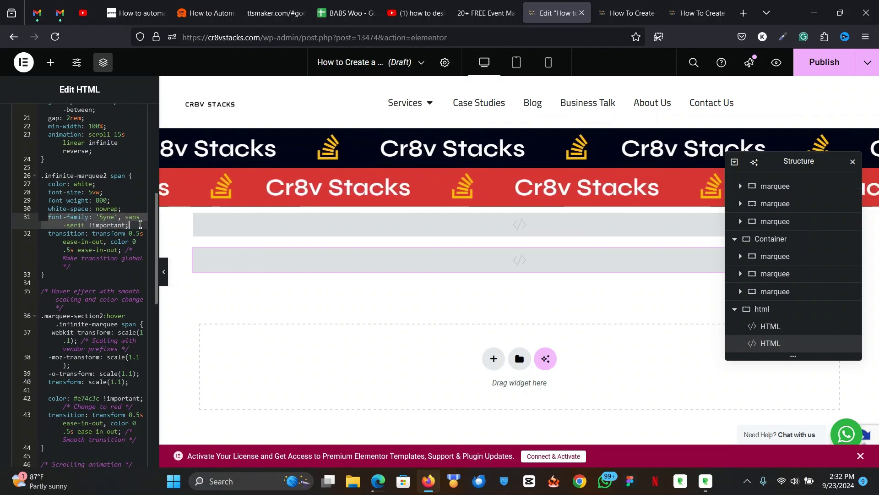
key("BackSpace")
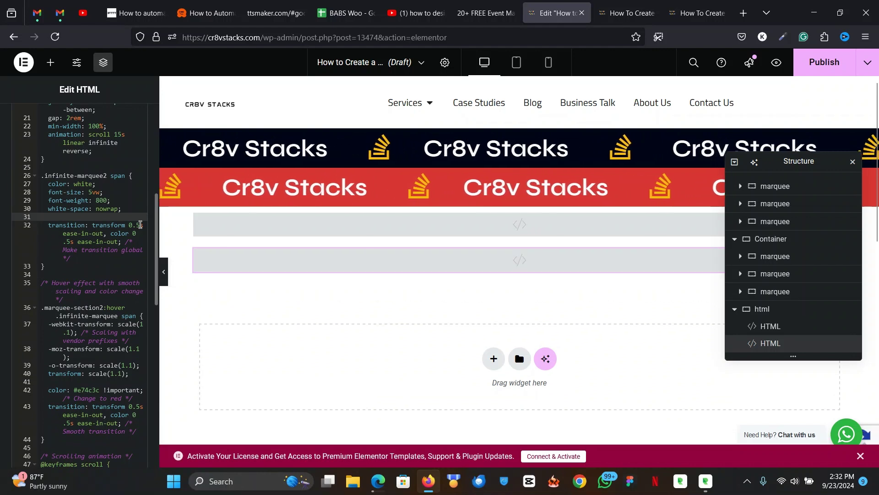
key("ctrl+z")
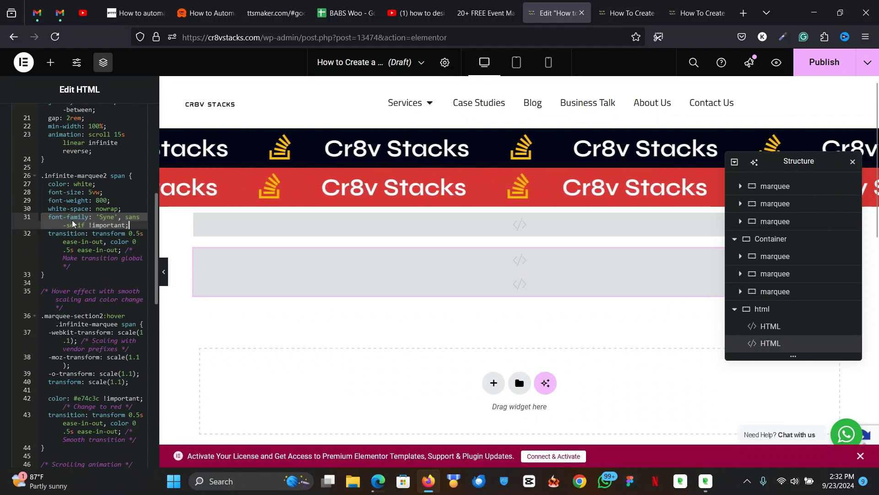
Try deleting the color, font-size, font-weight, white-space and font-family lines from the .infinite-marquee2 span rule
triple_click(66, 200)
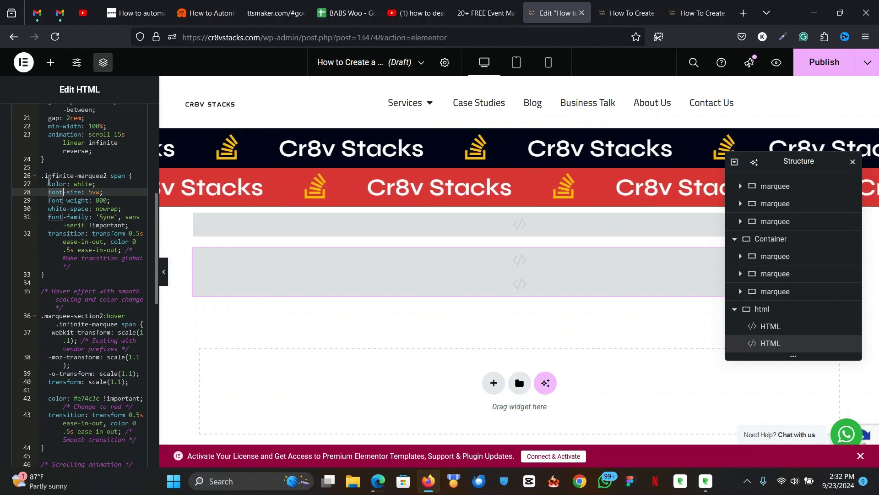
left_click_drag(42, 184, 101, 216)
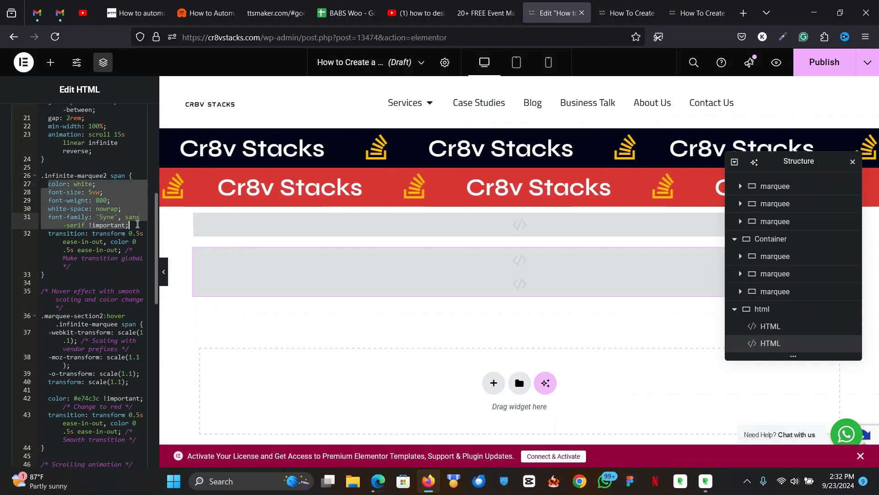
key("BackSpace")
key("BackSpace")
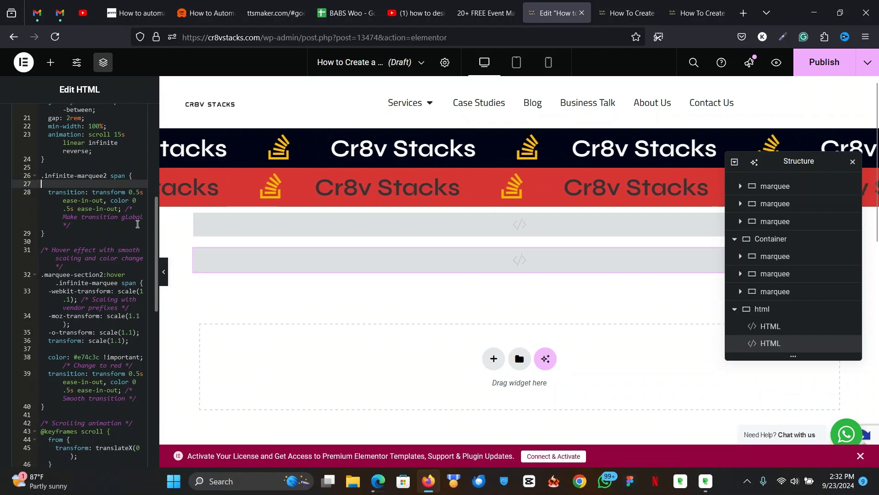
key("BackSpace")
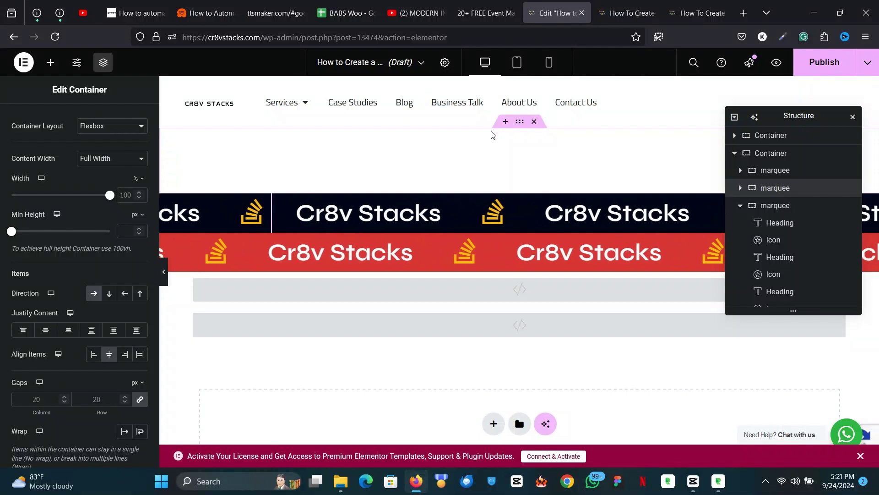
Preview the page in the mobile view and inspect the marquee containers' layout settings and the spacer above them
left_click(550, 66)
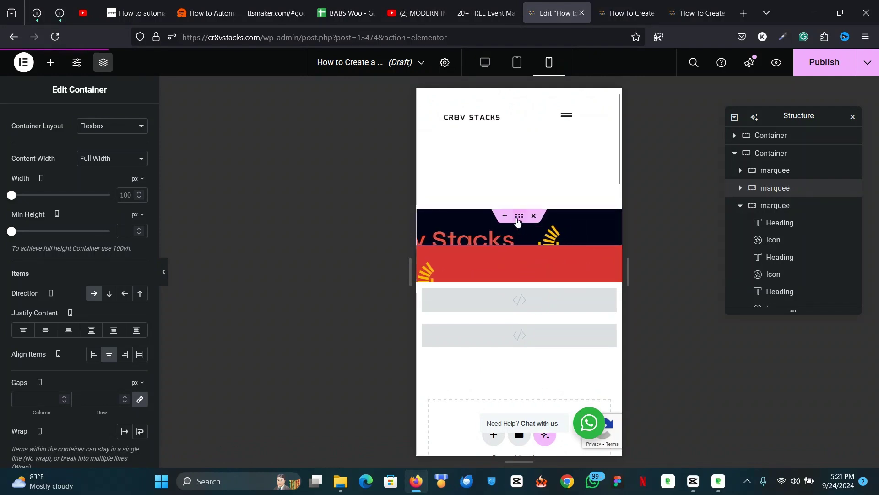
left_click(518, 221)
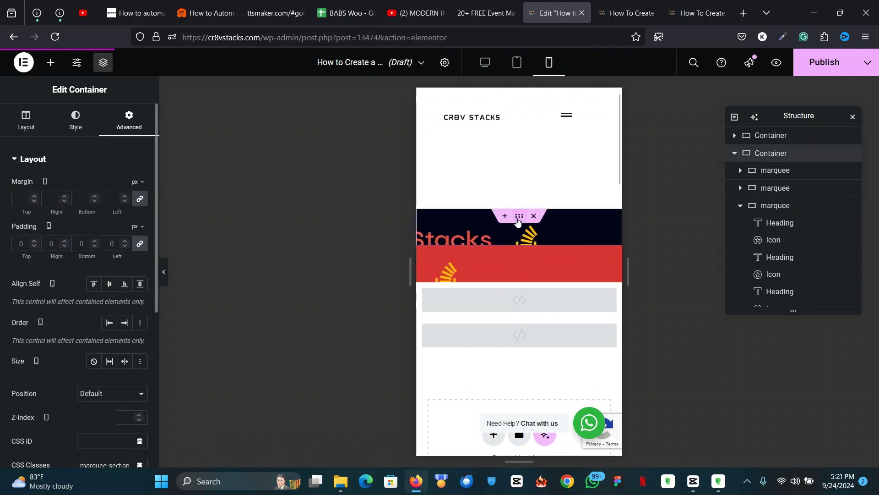
left_click(27, 126)
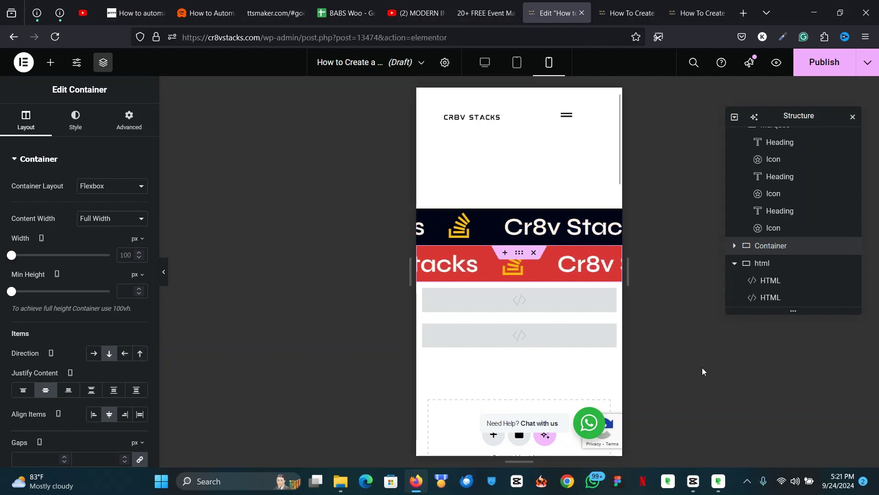
left_click(434, 173)
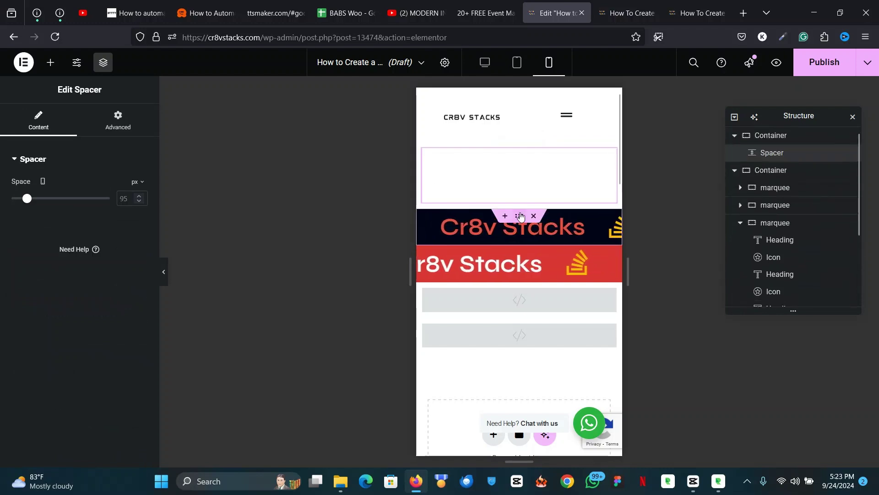
Return to the desktop view and open the Custom CSS settings of the dark marquee's container
left_click(514, 215)
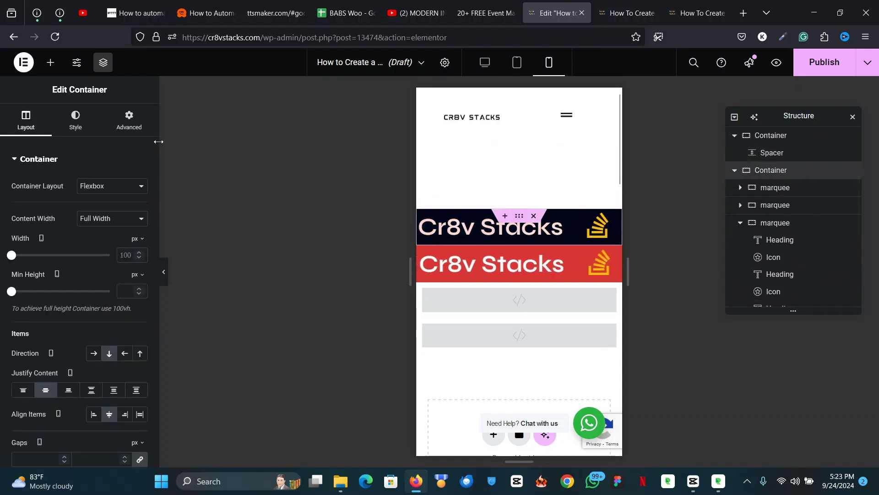
left_click(128, 129)
left_click(492, 64)
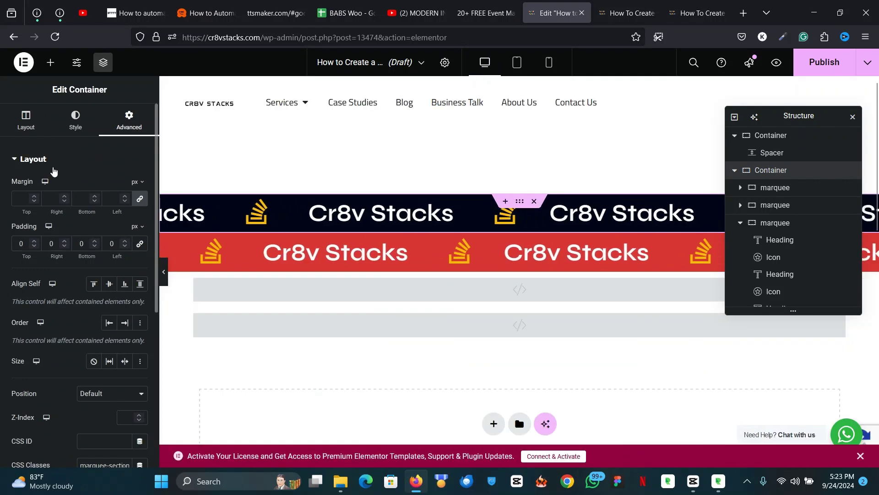
left_click(54, 159)
left_click(69, 297)
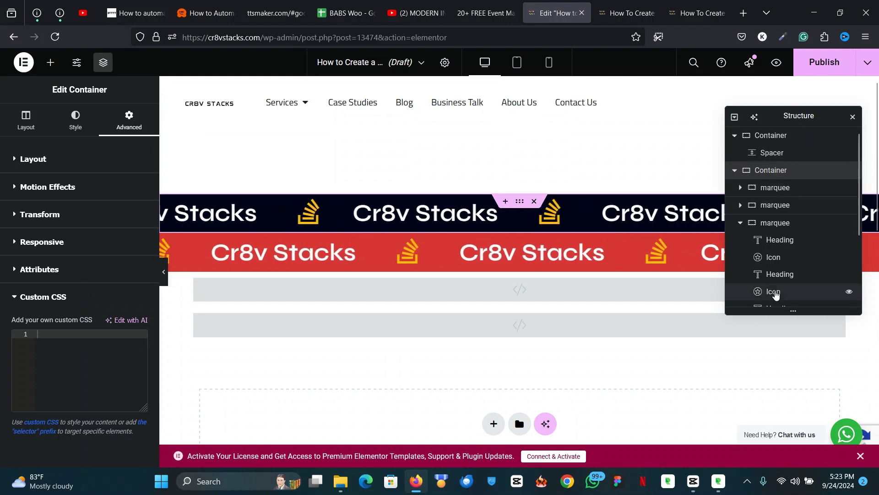
In the first HTML widget's .marquee-section rule, remove the opening comment marker before transform: skewY(-3deg)
scroll(769, 289, "down", 3)
left_click(359, 289)
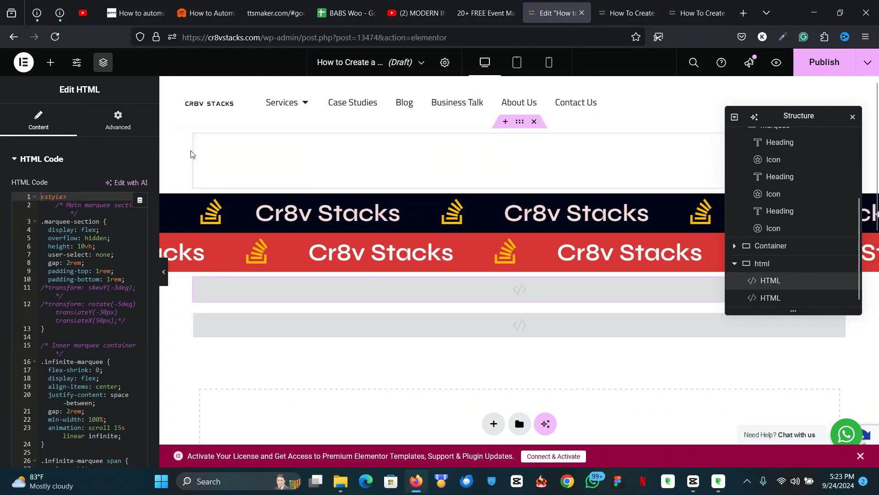
left_click(49, 289)
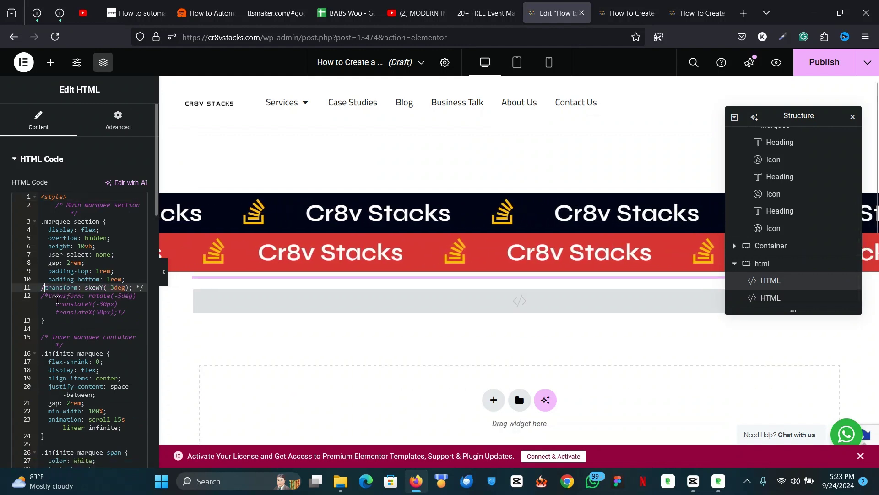
key("BackSpace")
key("BackSpace")
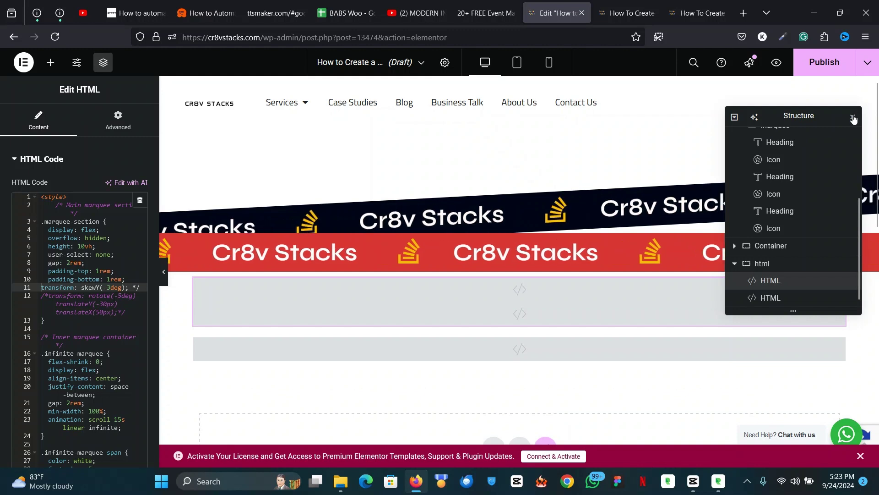
In the .marquee-section rule, uncomment transform: rotate(-5deg) translateY(-30px) translateX(50px) and comment out transform: skewY(-3deg)
left_click(854, 115)
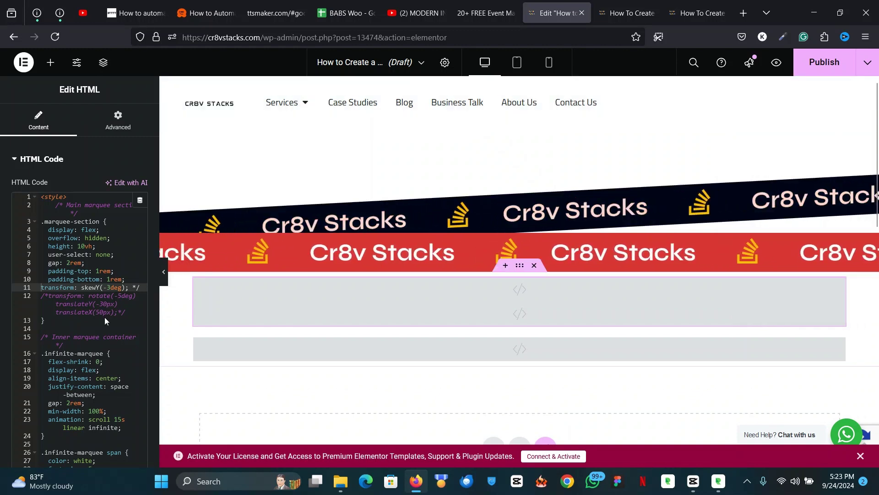
left_click(63, 316)
key("BackSpace")
key("BackSpace")
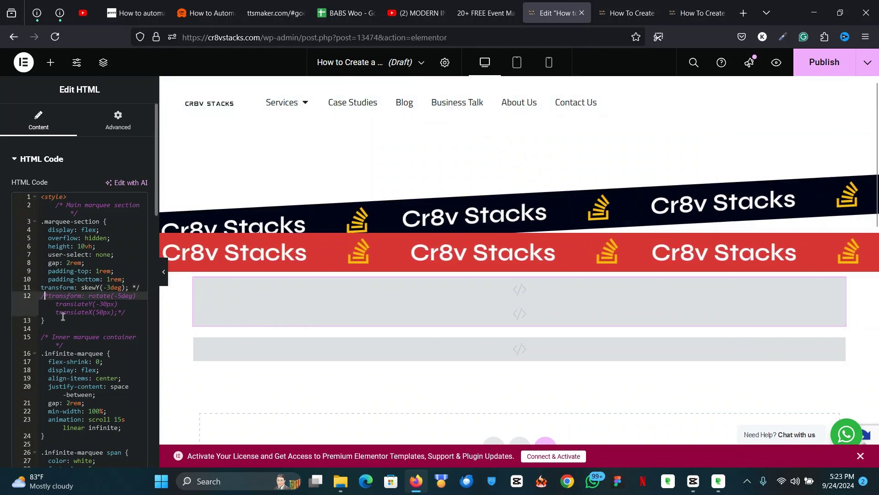
type("/")
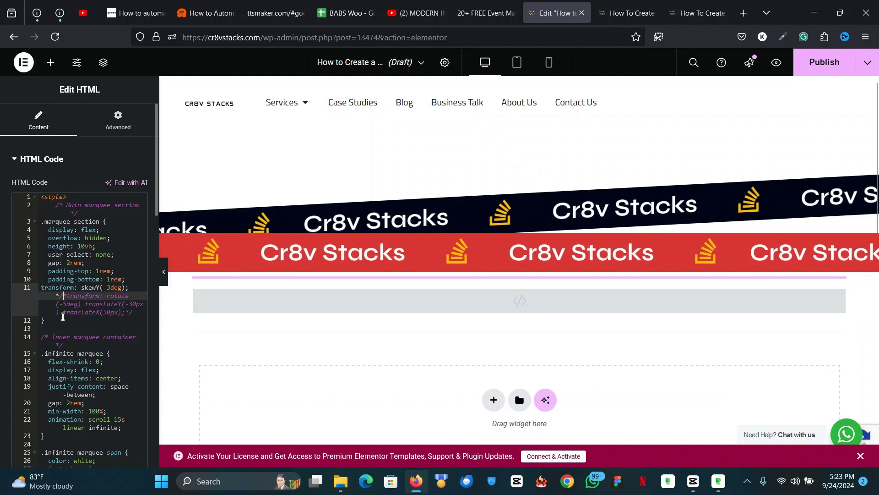
key("Return")
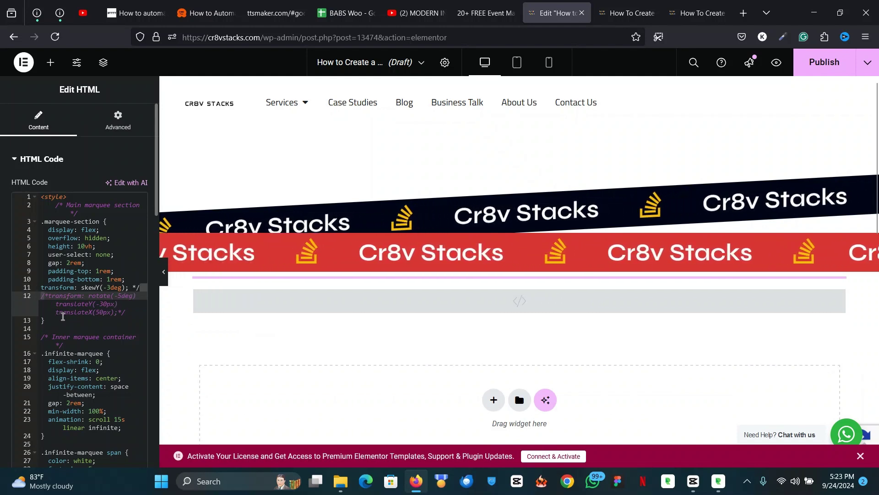
key("BackSpace")
key("BackSpace")
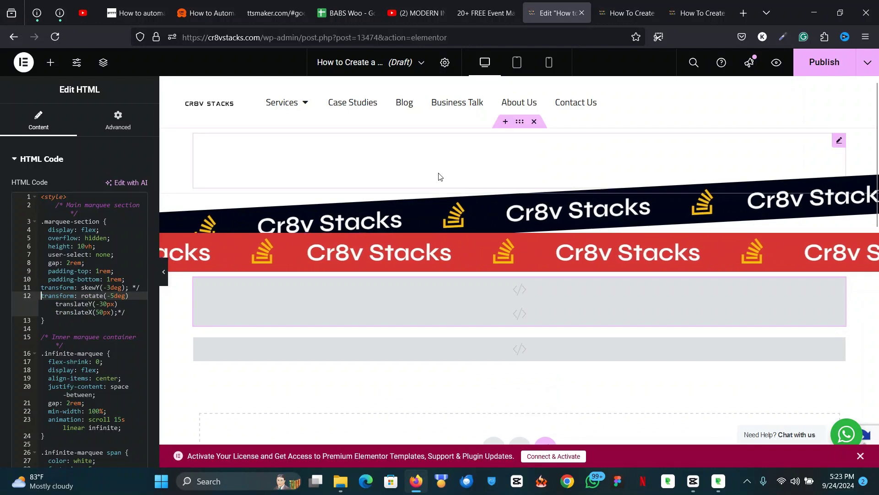
left_click(40, 288)
type("/")
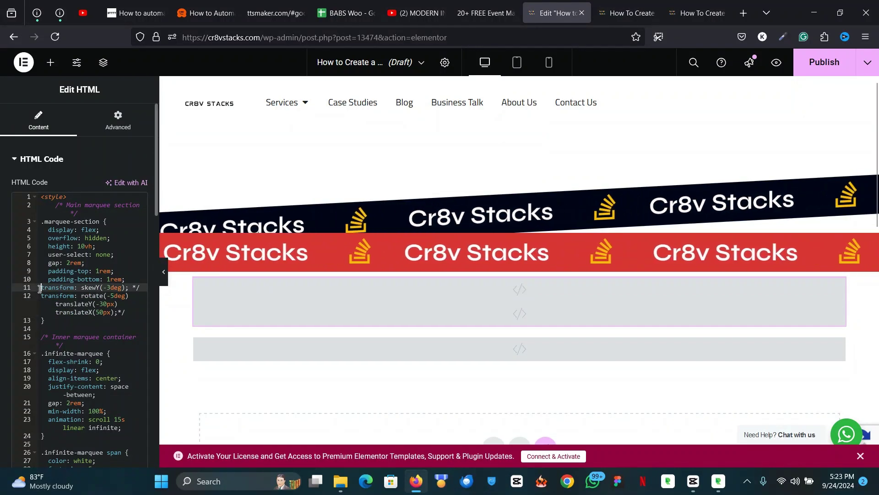
type("*")
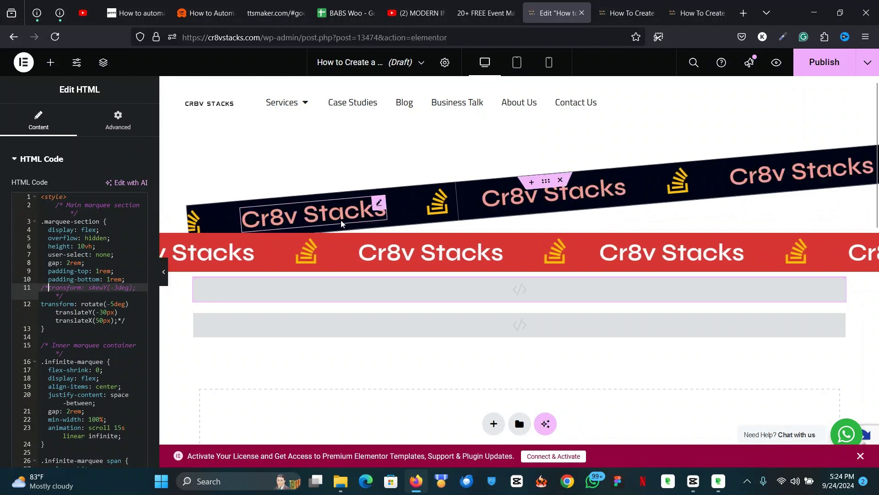
Try a rotation of -2deg in the rotate transform of the .marquee-section rule
left_click(115, 303)
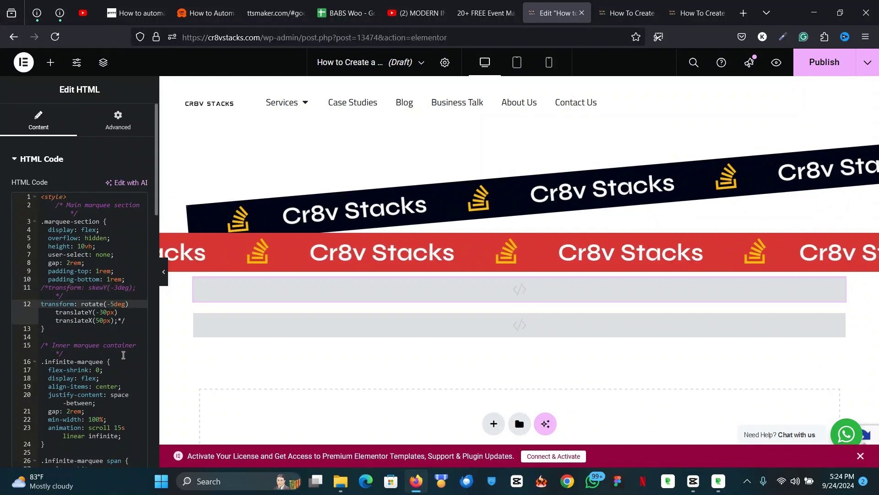
key("BackSpace")
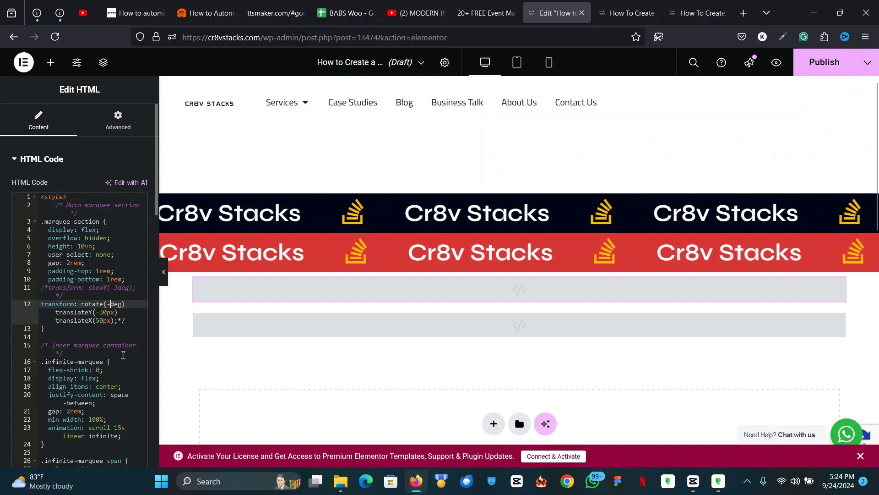
type("2")
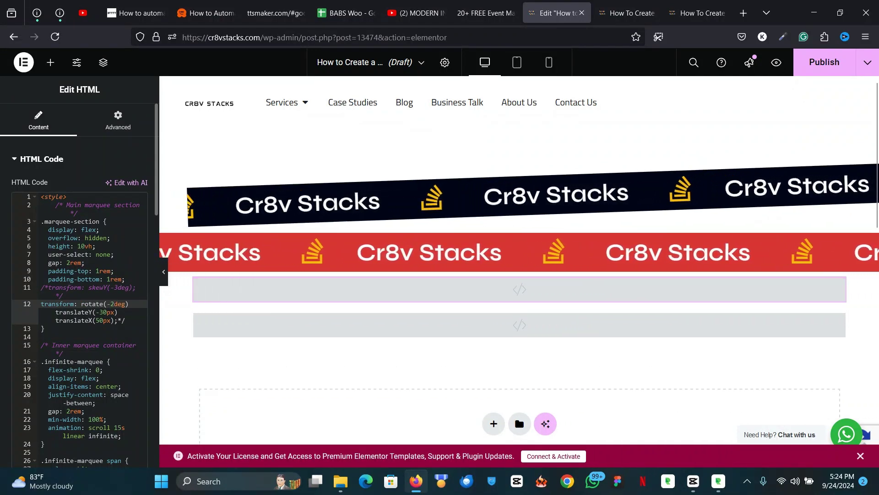
Set the rotation to -5deg and comment out both the skewY and rotate transform lines in the .marquee-section rule
key("BackSpace")
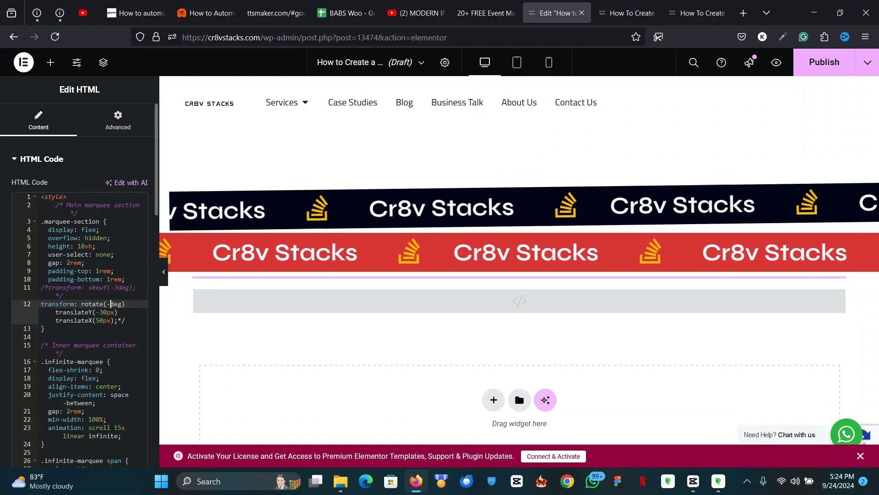
type("5")
left_click(47, 287)
key("BackSpace")
key("BackSpace")
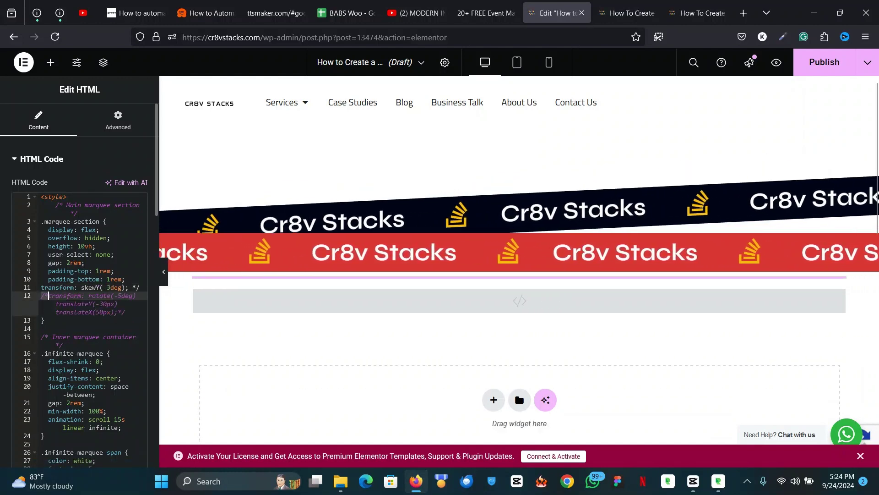
type("/*")
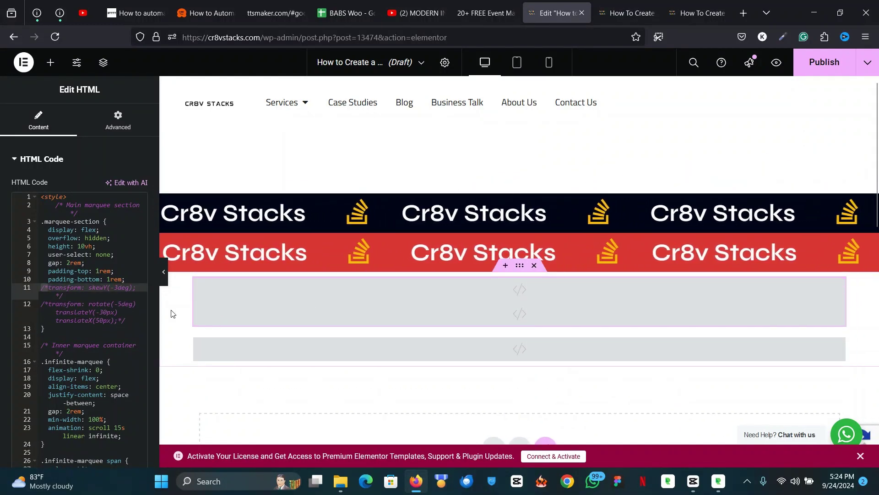